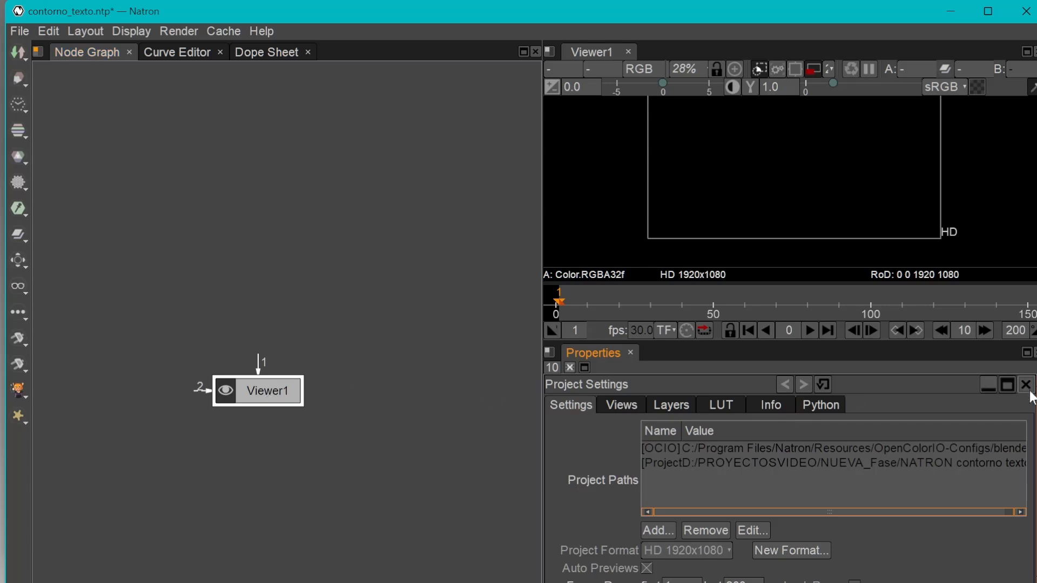
{"action": "scroll", "coordinate": [973, 445], "scroll_direction": "down", "scroll_amount": 2}
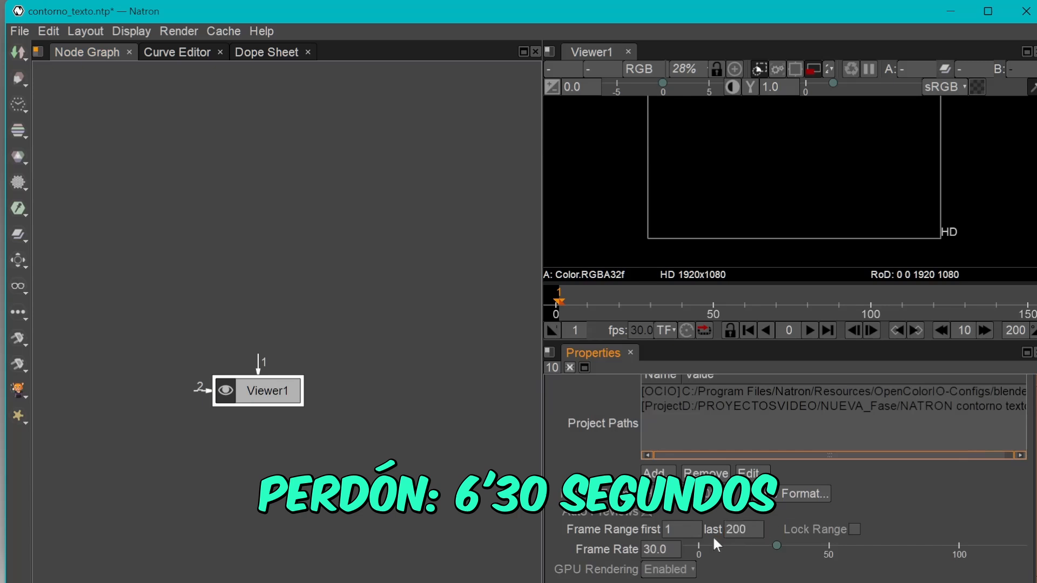
{"action": "left_click", "coordinate": [699, 534]}
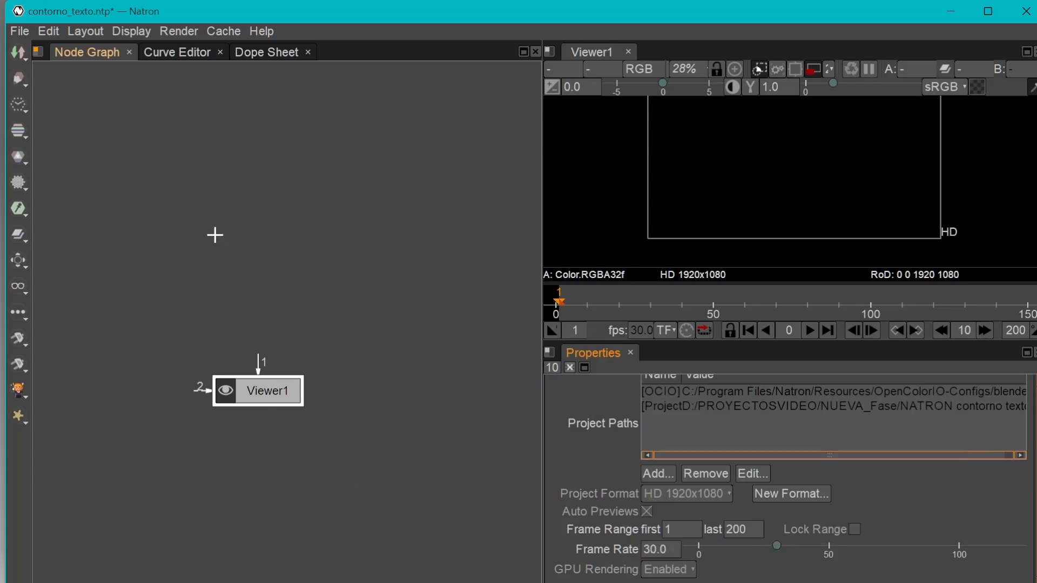
Add a Text node to the node graph and place it above and to the left of Viewer1.
{"action": "key", "text": "Tab"}
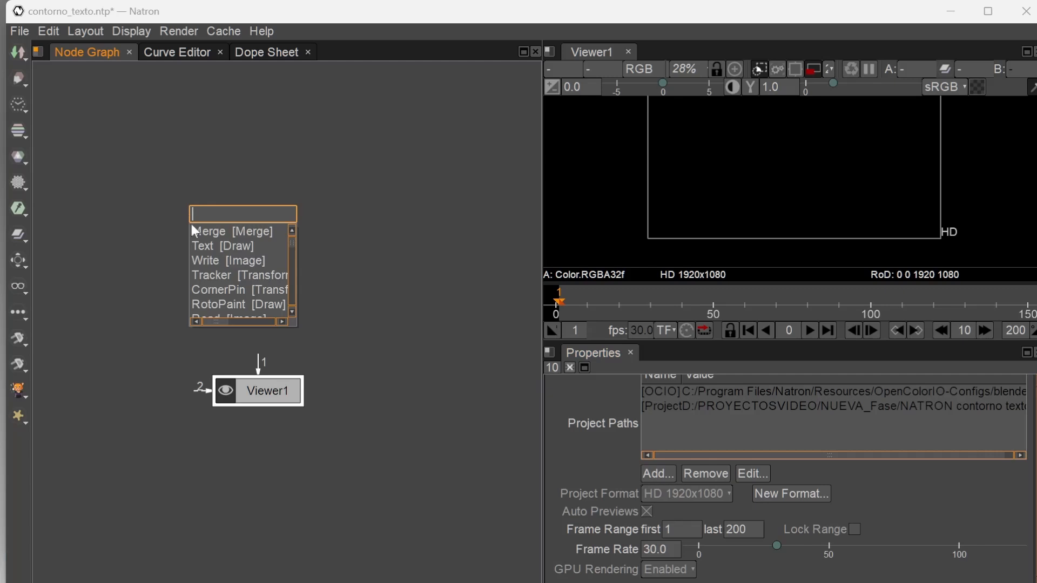
{"action": "left_click", "coordinate": [203, 246]}
{"action": "left_click_drag", "start_coordinate": [270, 348], "coordinate": [165, 215]}
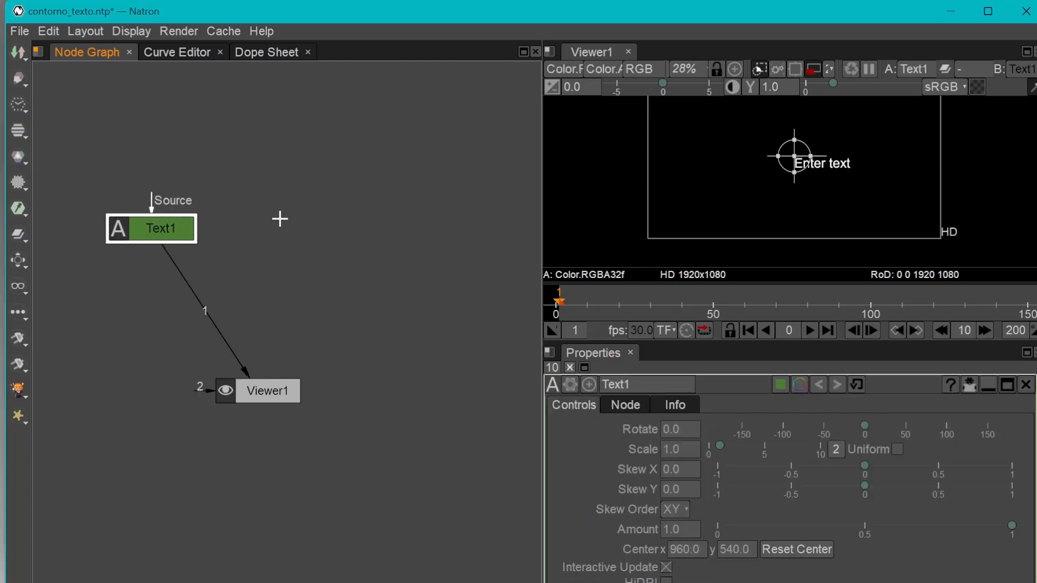
Add a second Text node to the right of Text1 and connect it to Viewer1.
{"action": "key", "text": "Tab"}
{"action": "key", "text": "Return"}
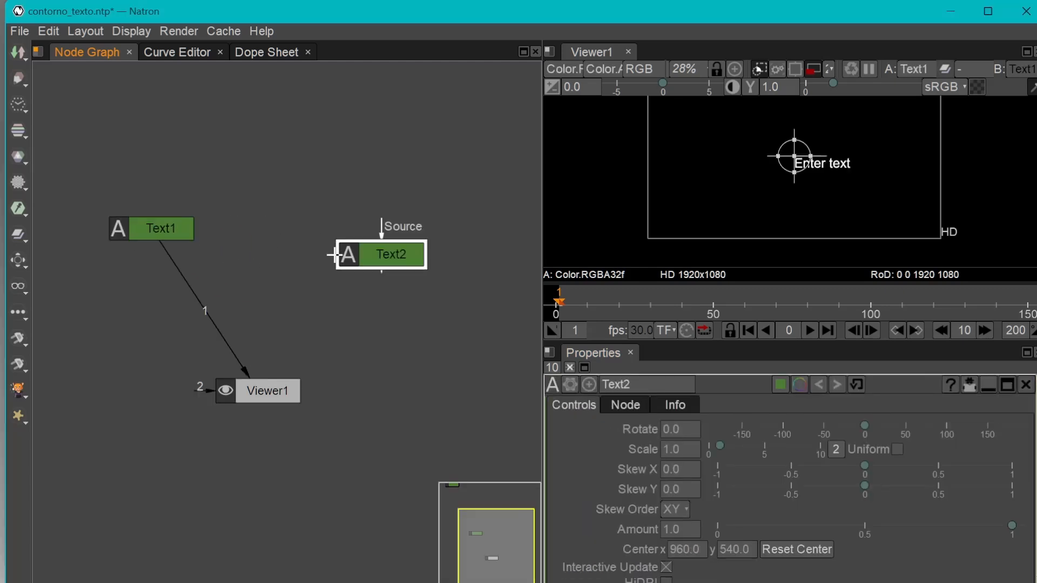
{"action": "left_click_drag", "start_coordinate": [332, 255], "coordinate": [285, 233]}
{"action": "key", "text": "1"}
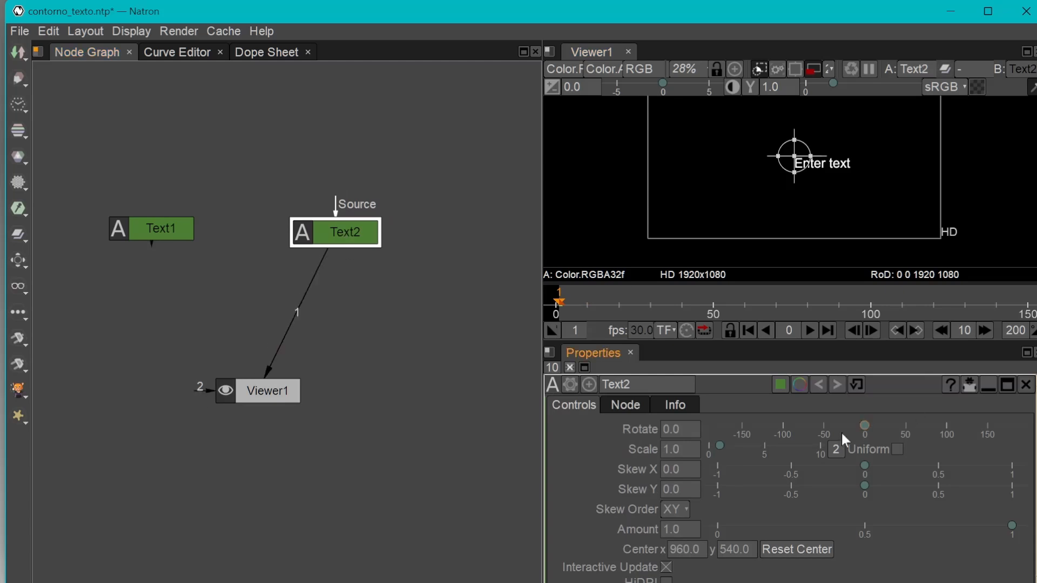
Enable Center Interact on Text2 and replace its placeholder text with "NATRON".
{"action": "scroll", "coordinate": [846, 513], "scroll_direction": "down", "scroll_amount": 3}
{"action": "left_click", "coordinate": [825, 438]}
{"action": "left_click", "coordinate": [714, 547]}
{"action": "left_click_drag", "start_coordinate": [714, 547], "coordinate": [653, 550]}
{"action": "type", "text": "NATRON"}
Set Text2's font size to 300.
{"action": "scroll", "coordinate": [978, 449], "scroll_direction": "down", "scroll_amount": 3}
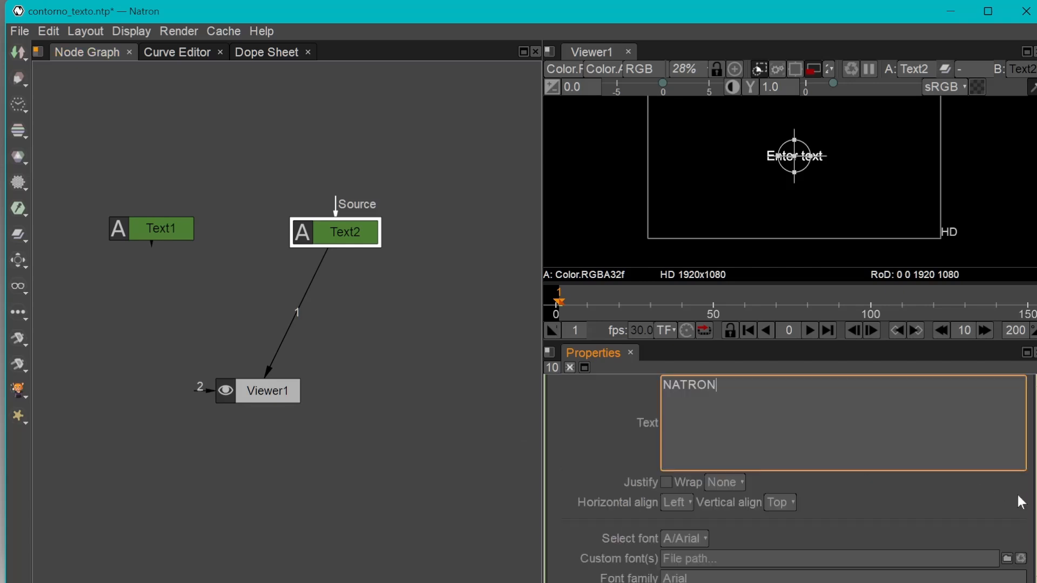
{"action": "scroll", "coordinate": [932, 491], "scroll_direction": "down", "scroll_amount": 3}
{"action": "scroll", "coordinate": [906, 470], "scroll_direction": "up", "scroll_amount": 3}
{"action": "scroll", "coordinate": [881, 447], "scroll_direction": "up", "scroll_amount": 3}
{"action": "scroll", "coordinate": [881, 447], "scroll_direction": "up", "scroll_amount": 3}
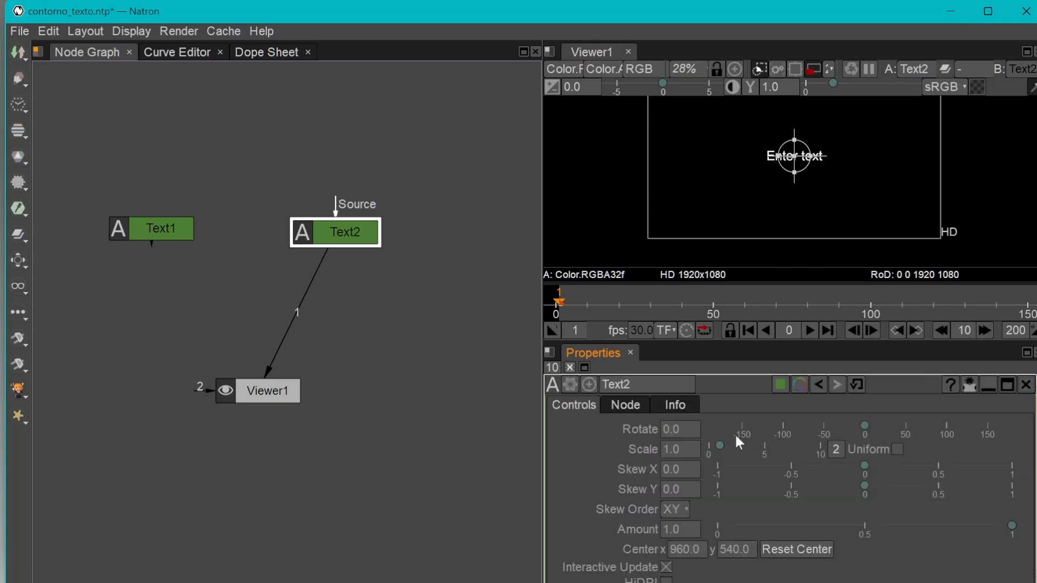
{"action": "scroll", "coordinate": [572, 475], "scroll_direction": "down", "scroll_amount": 6}
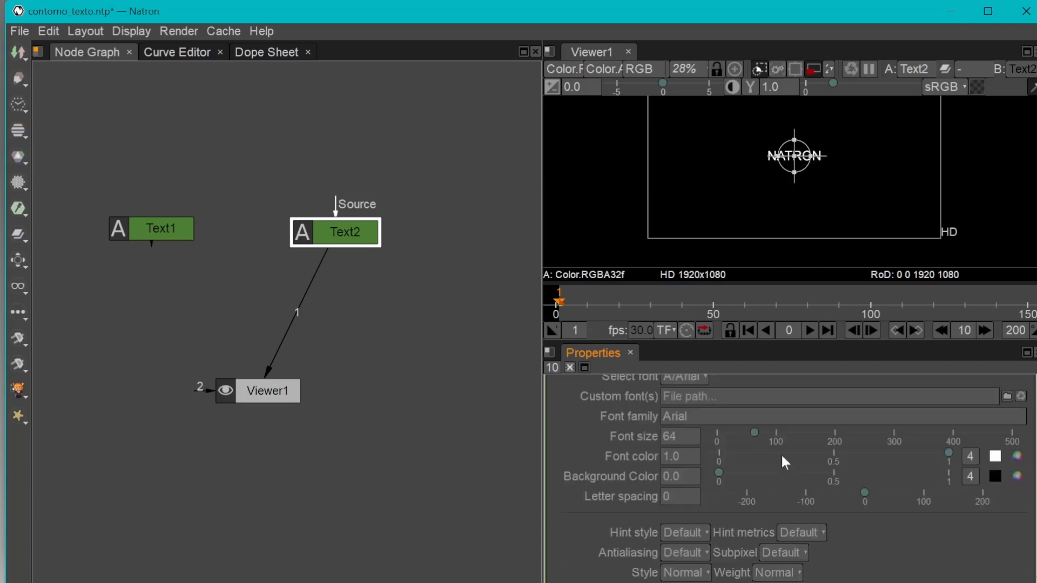
{"action": "left_click", "coordinate": [894, 434]}
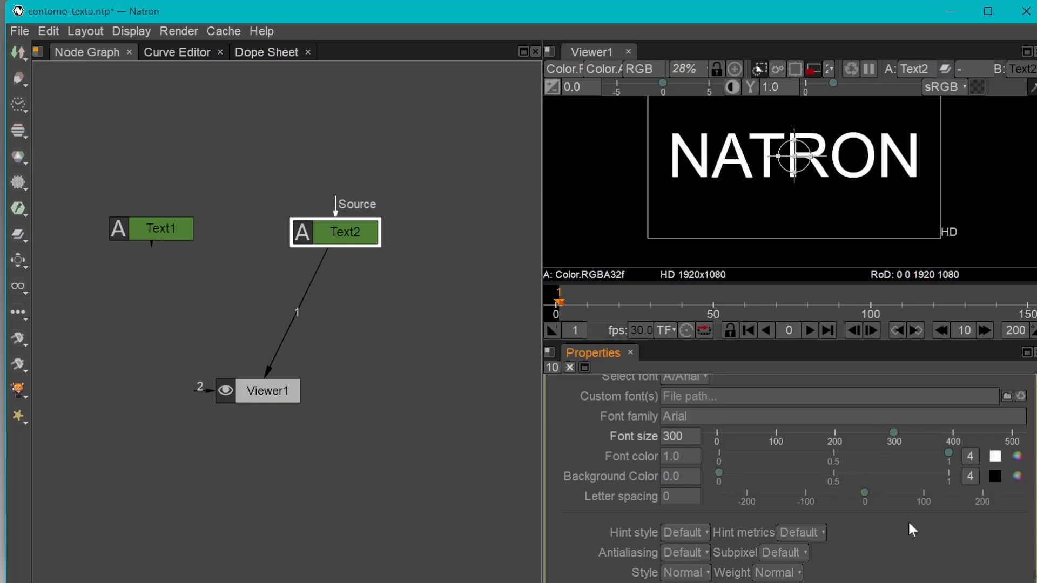
Set Text2's font style to Bold and its weight to Ultra bold.
{"action": "scroll", "coordinate": [909, 520], "scroll_direction": "down", "scroll_amount": 3}
{"action": "left_click", "coordinate": [698, 410]}
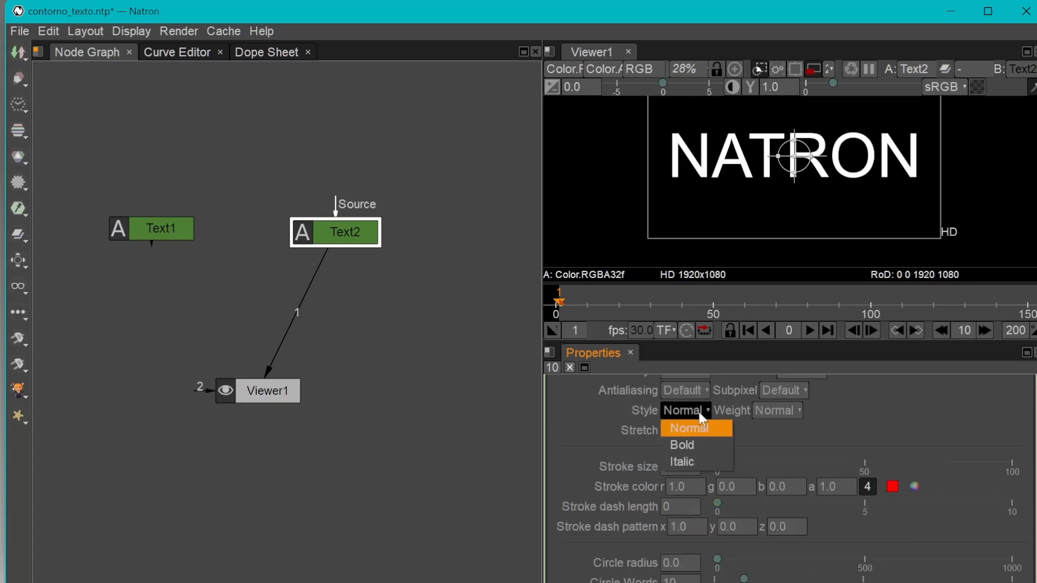
{"action": "left_click", "coordinate": [683, 445]}
{"action": "left_click", "coordinate": [777, 411]}
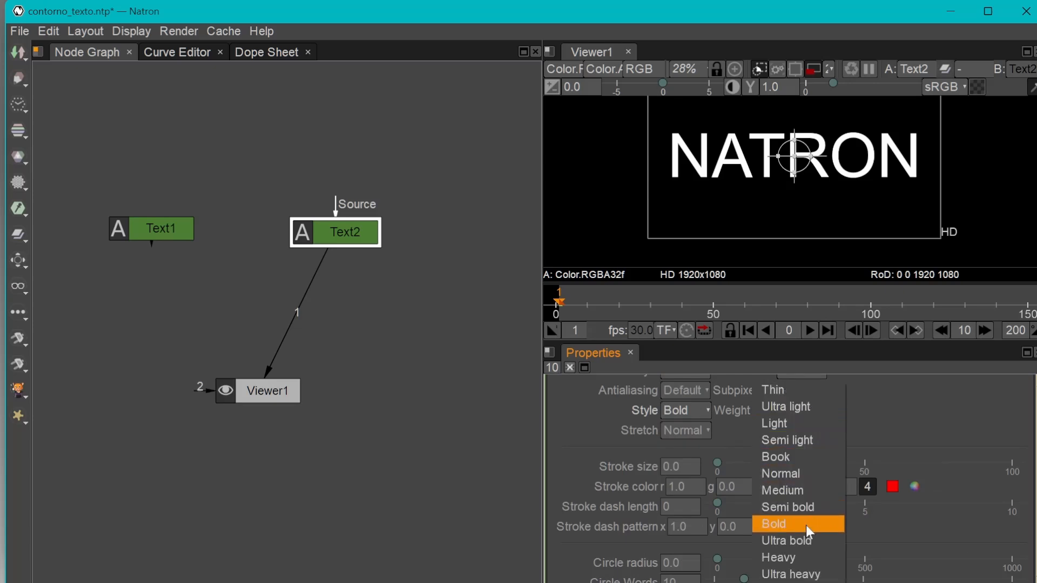
{"action": "left_click", "coordinate": [795, 540]}
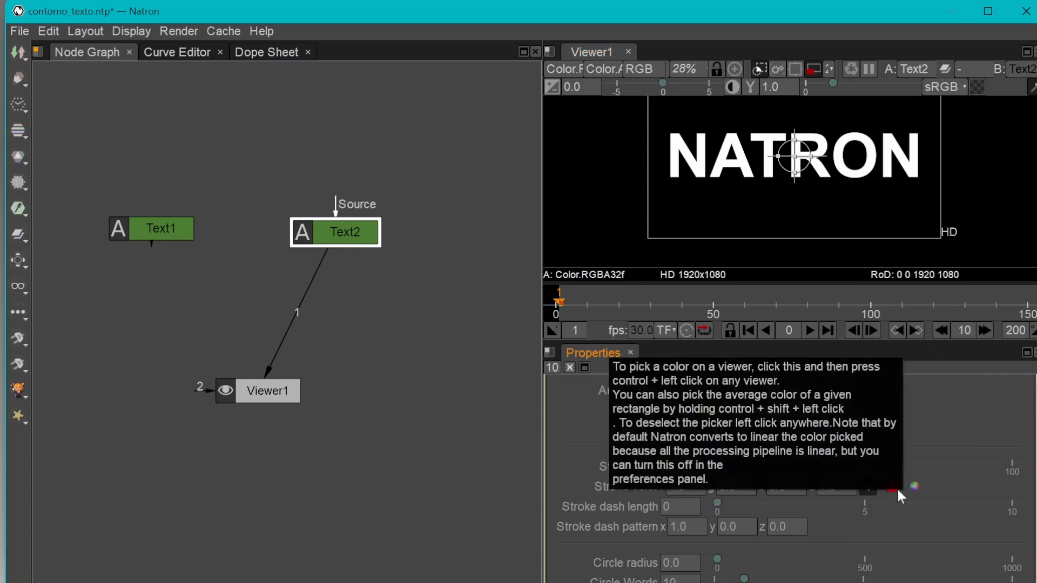
Give the Text2 lettering a stroke of size 20 in magenta #e200ff.
{"action": "left_click_drag", "start_coordinate": [717, 463], "coordinate": [776, 463]}
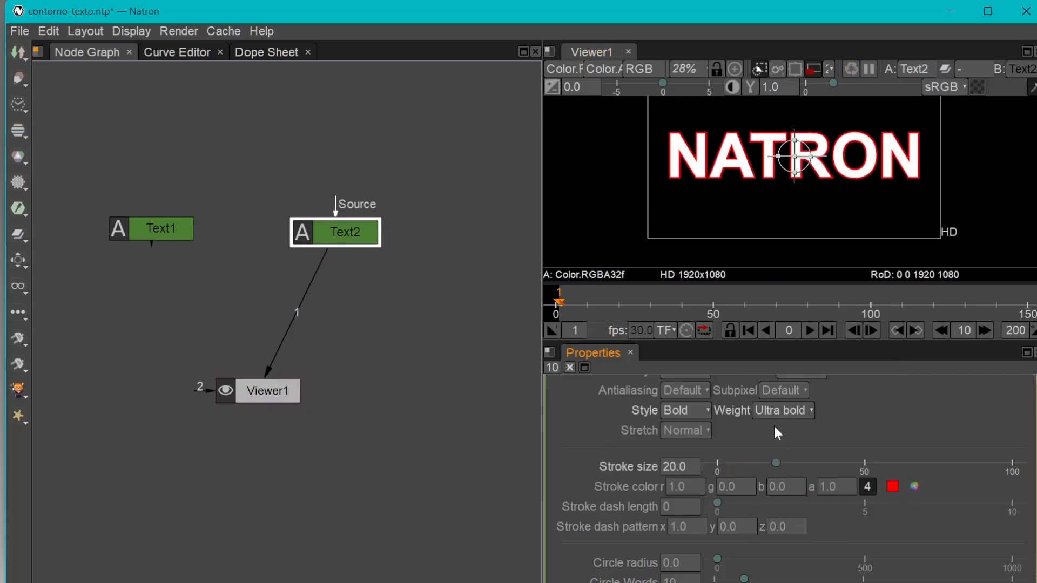
{"action": "left_click", "coordinate": [915, 488]}
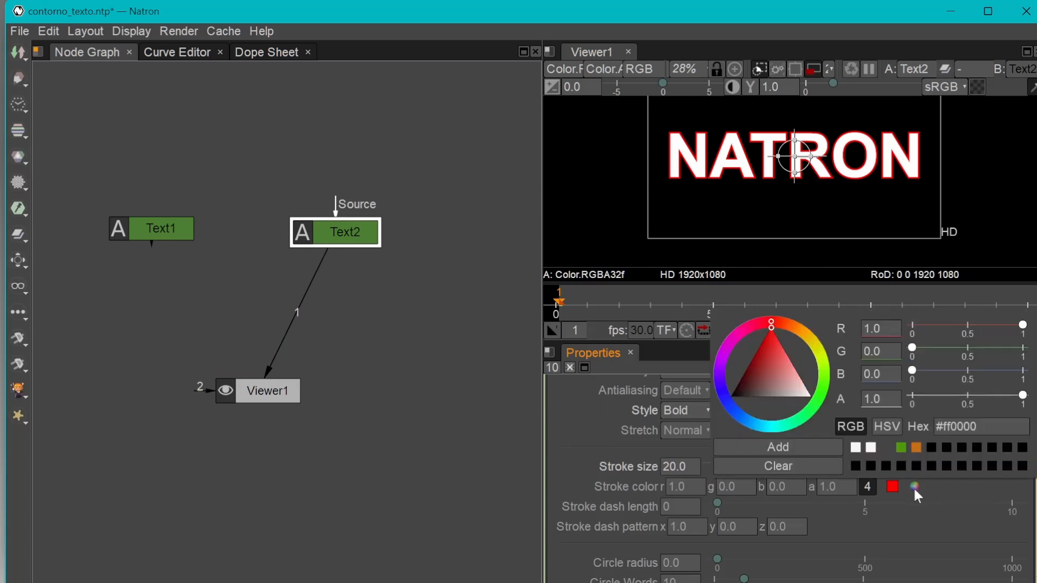
{"action": "left_click", "coordinate": [723, 364]}
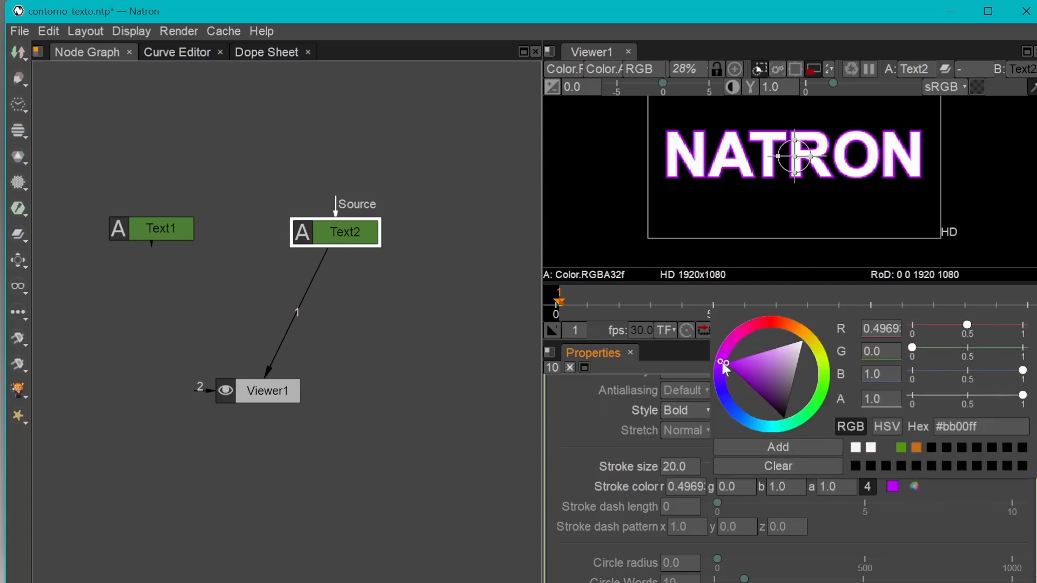
{"action": "left_click", "coordinate": [725, 356]}
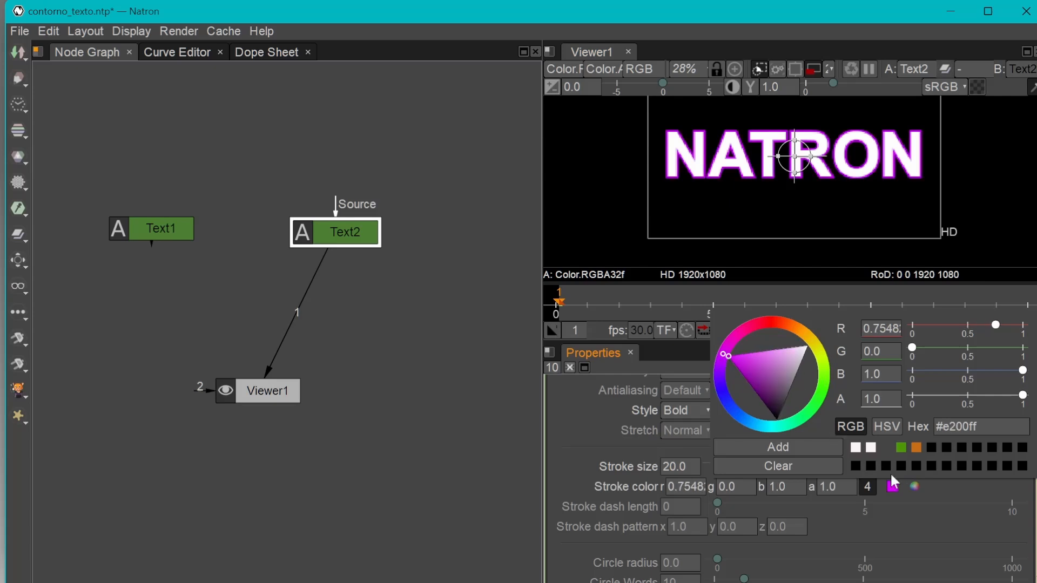
{"action": "left_click", "coordinate": [994, 487]}
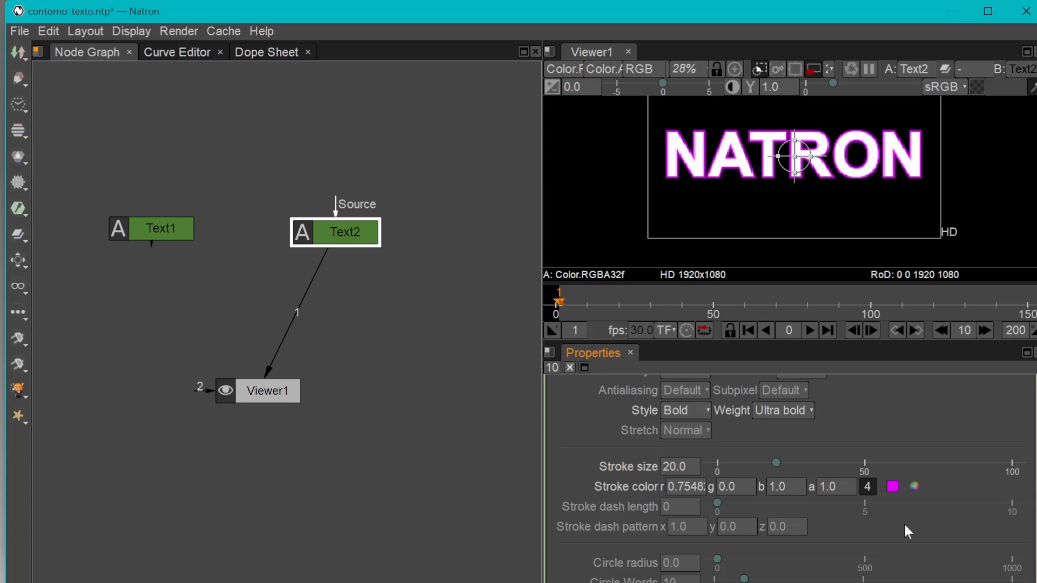
Set Text2's stroke dash length to 10.
{"action": "left_click", "coordinate": [679, 507]}
{"action": "left_click_drag", "start_coordinate": [718, 501], "coordinate": [1006, 511]}
{"action": "left_click", "coordinate": [683, 467]}
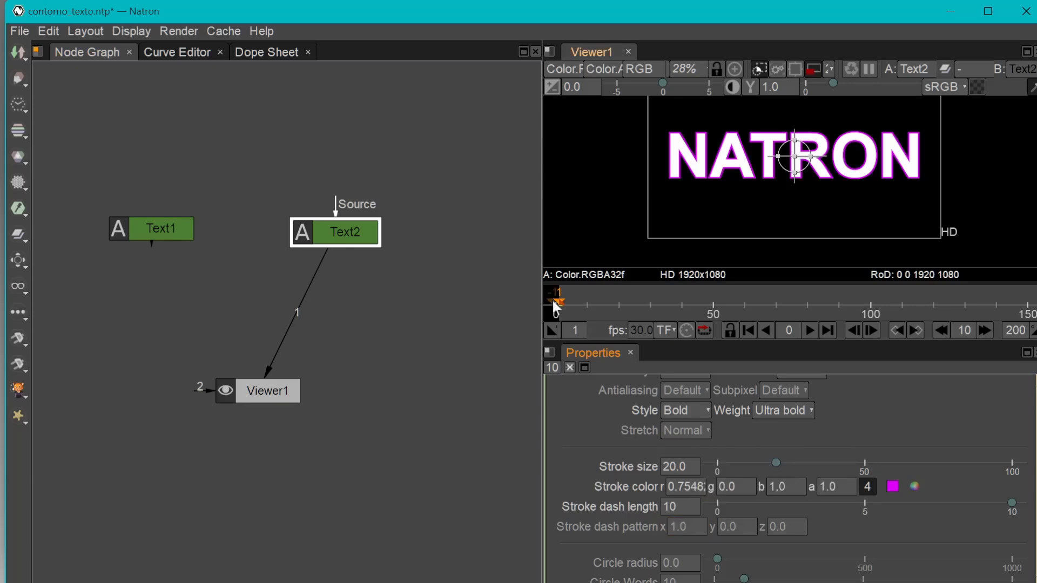
At frame 1, keyframe all dimensions of Text2's stroke dash pattern, with x at 0 and y at 200.
{"action": "left_click", "coordinate": [750, 330]}
{"action": "right_click", "coordinate": [697, 527]}
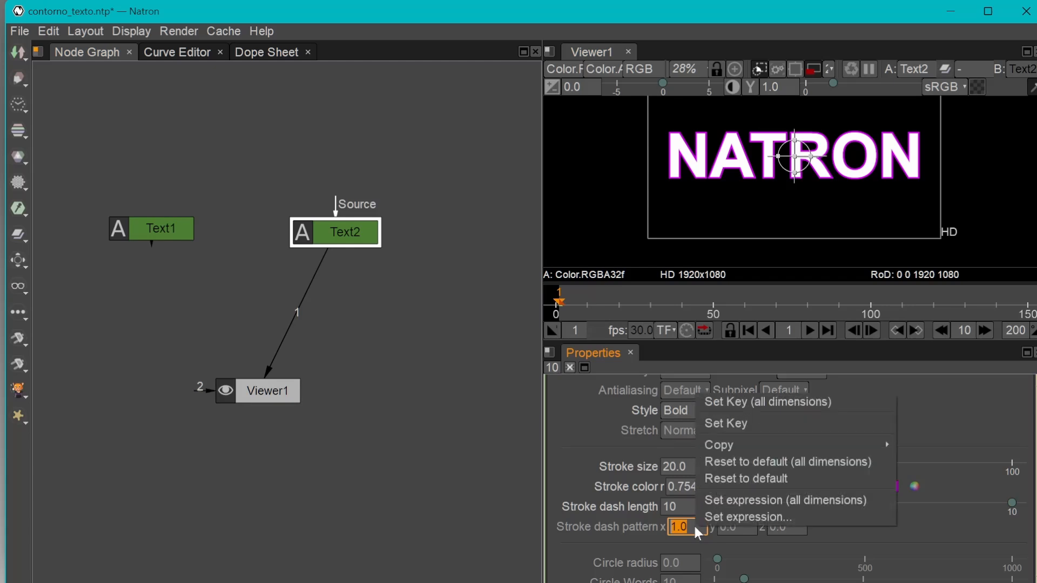
{"action": "left_click", "coordinate": [748, 397]}
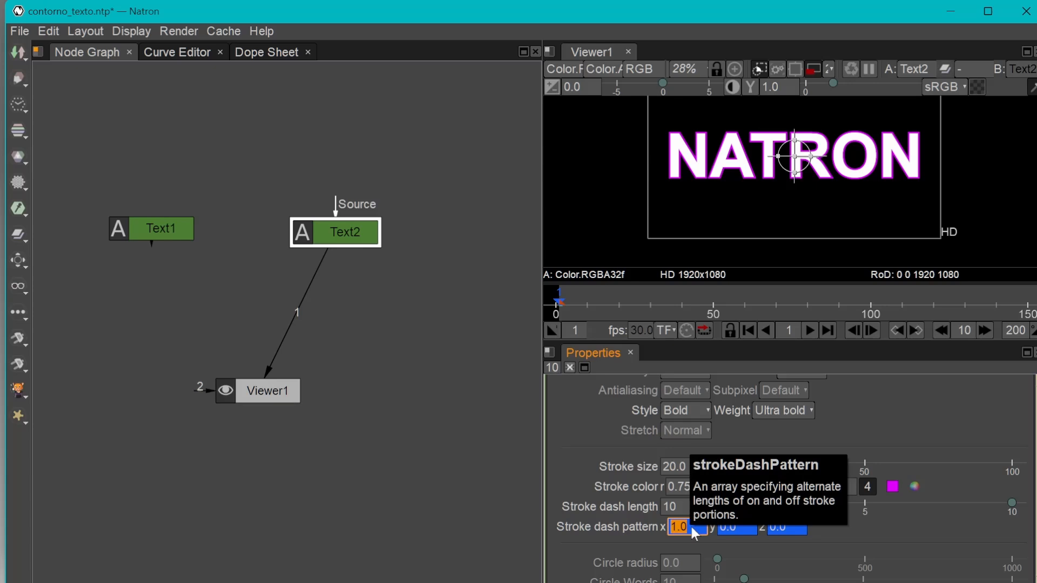
{"action": "left_click", "coordinate": [726, 528]}
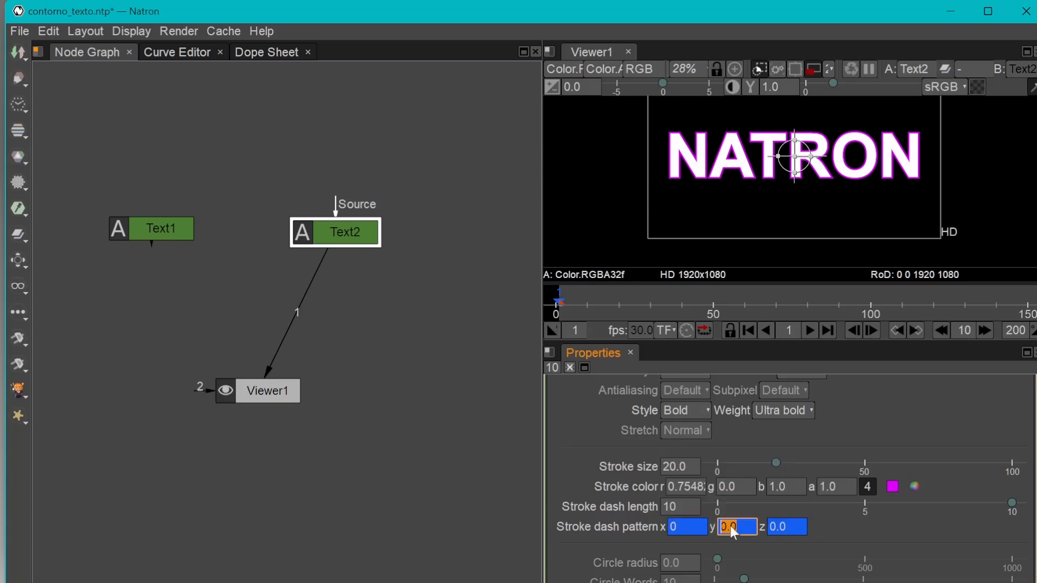
{"action": "type", "text": "200"}
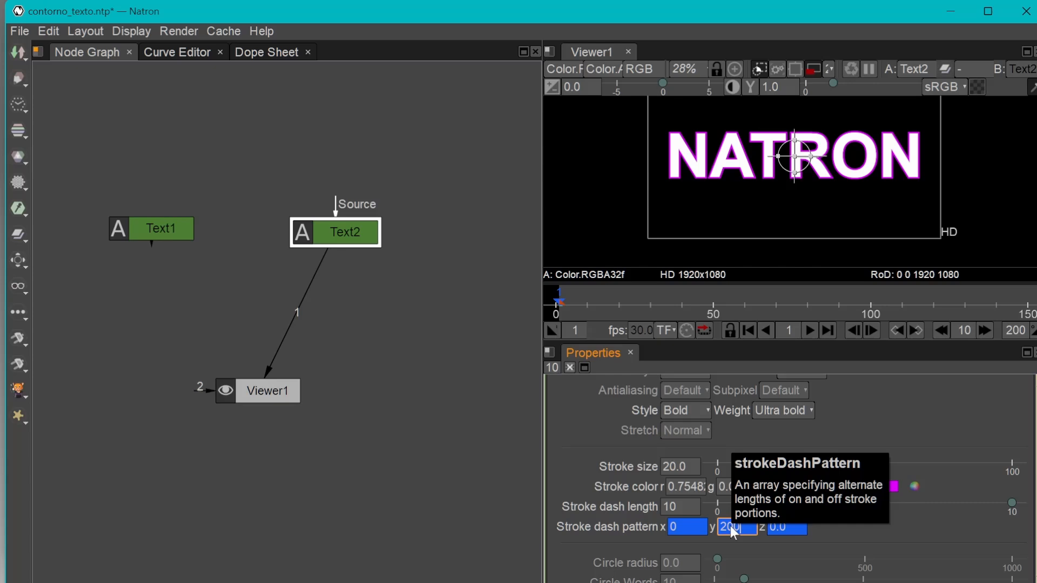
{"action": "key", "text": "Return"}
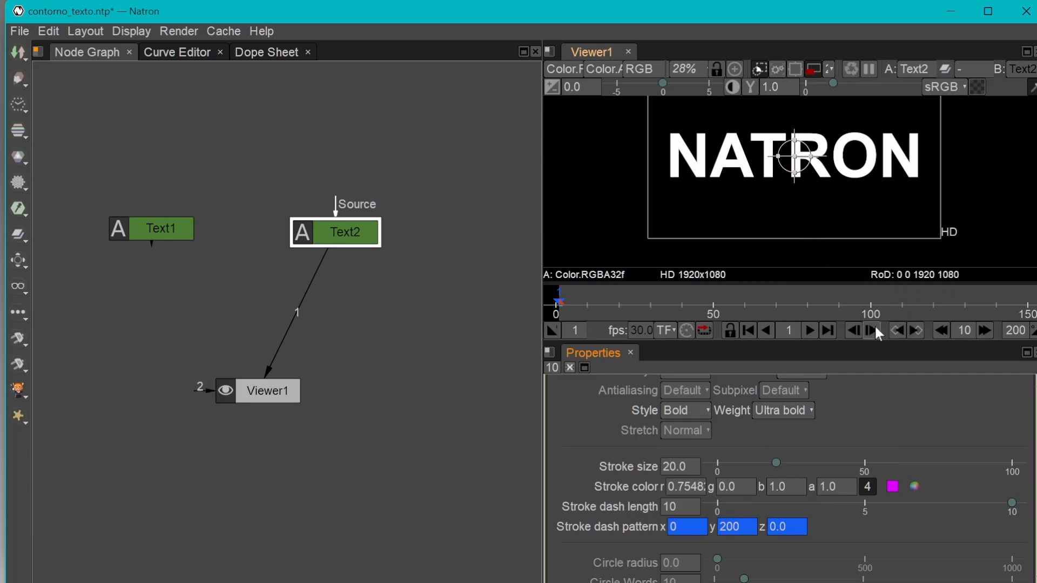
At the last frame, 200, set Text2's stroke dash pattern to x 200 and y 0.
{"action": "left_click", "coordinate": [828, 330]}
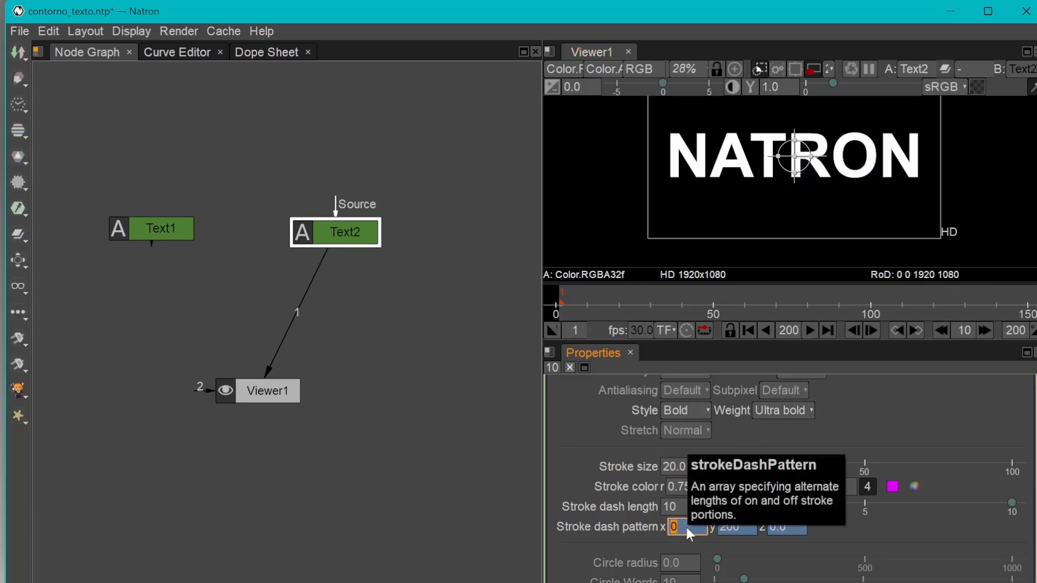
{"action": "type", "text": "0"}
{"action": "left_click", "coordinate": [731, 532]}
{"action": "type", "text": "0"}
{"action": "left_click", "coordinate": [772, 456]}
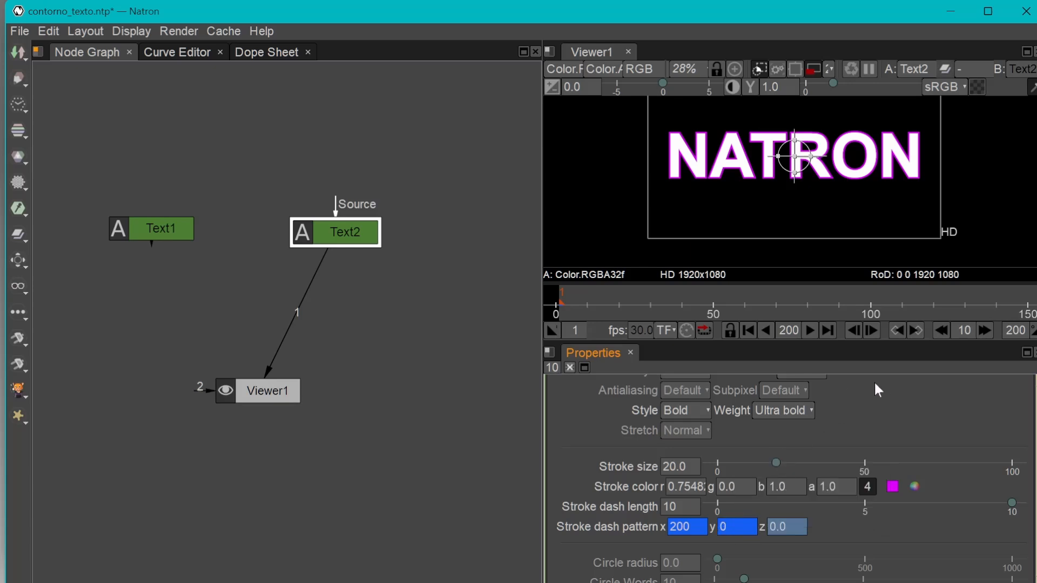
Lower Text2's font color to 0.0 so only the outline is coloured.
{"action": "scroll", "coordinate": [945, 463], "scroll_direction": "up", "scroll_amount": 5}
{"action": "left_click", "coordinate": [681, 459]}
{"action": "left_click_drag", "start_coordinate": [951, 454], "coordinate": [665, 461]}
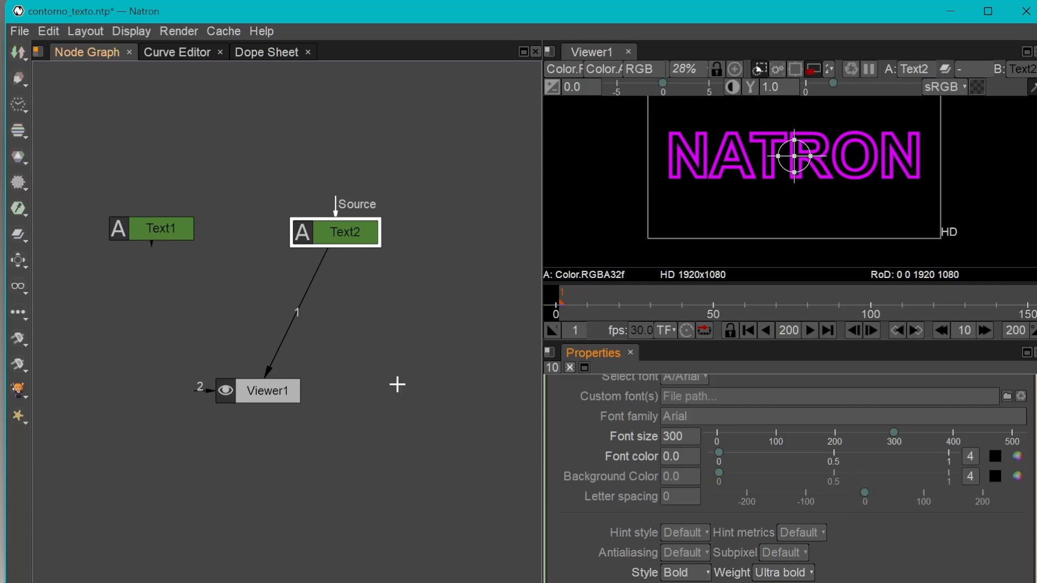
Disconnect Text2 from Viewer1, connect Text1 to the viewer instead and open Text1's properties.
{"action": "left_click_drag", "start_coordinate": [296, 321], "coordinate": [245, 331]}
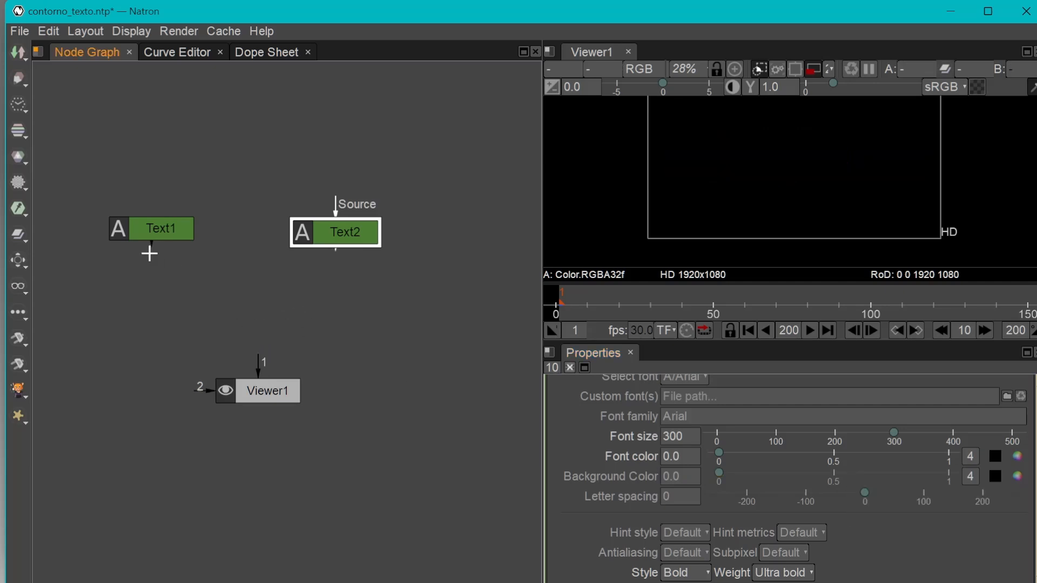
{"action": "left_click_drag", "start_coordinate": [150, 243], "coordinate": [265, 385]}
{"action": "left_click", "coordinate": [151, 228]}
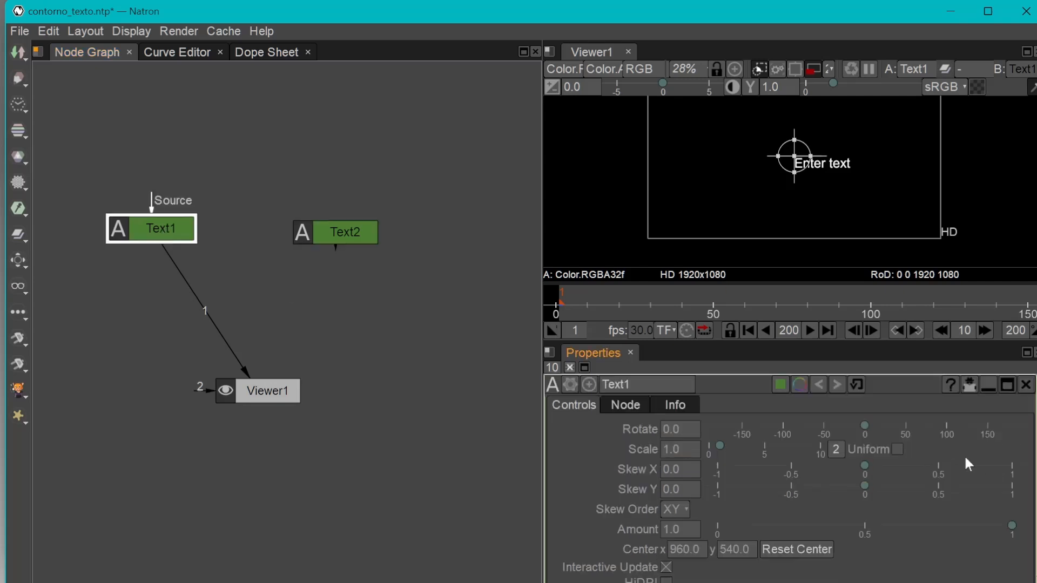
Enable Center Interact on Text1 and change its text to "NATRON".
{"action": "scroll", "coordinate": [813, 443], "scroll_direction": "down", "scroll_amount": 3}
{"action": "left_click", "coordinate": [824, 437]}
{"action": "left_click_drag", "start_coordinate": [718, 548], "coordinate": [639, 540]}
{"action": "type", "text": "NATRON"}
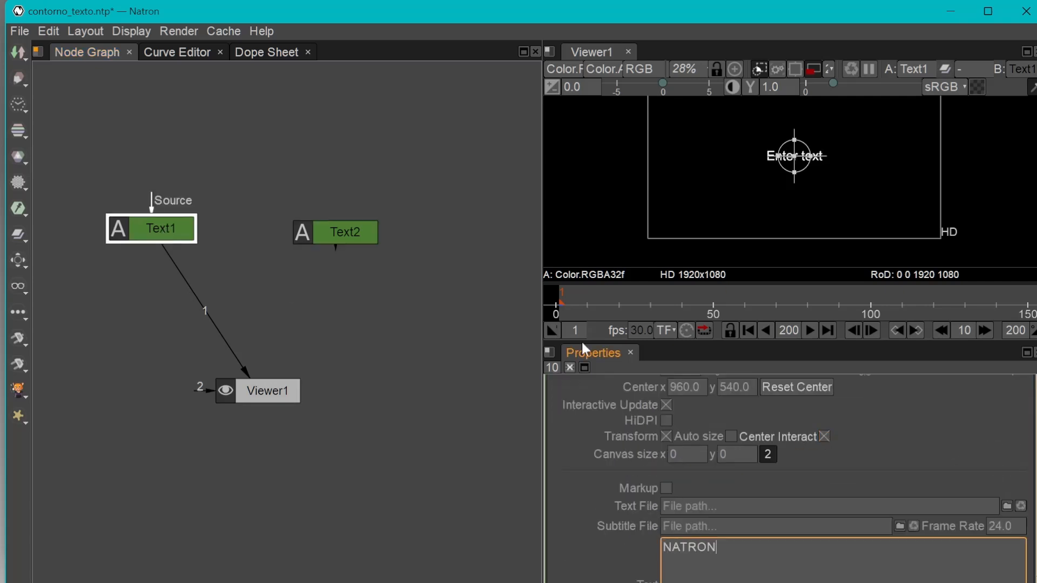
Format Text1 with font size 300, Bold style and Ultra bold weight.
{"action": "scroll", "coordinate": [874, 471], "scroll_direction": "down", "scroll_amount": 3}
{"action": "scroll", "coordinate": [875, 473], "scroll_direction": "down", "scroll_amount": 3}
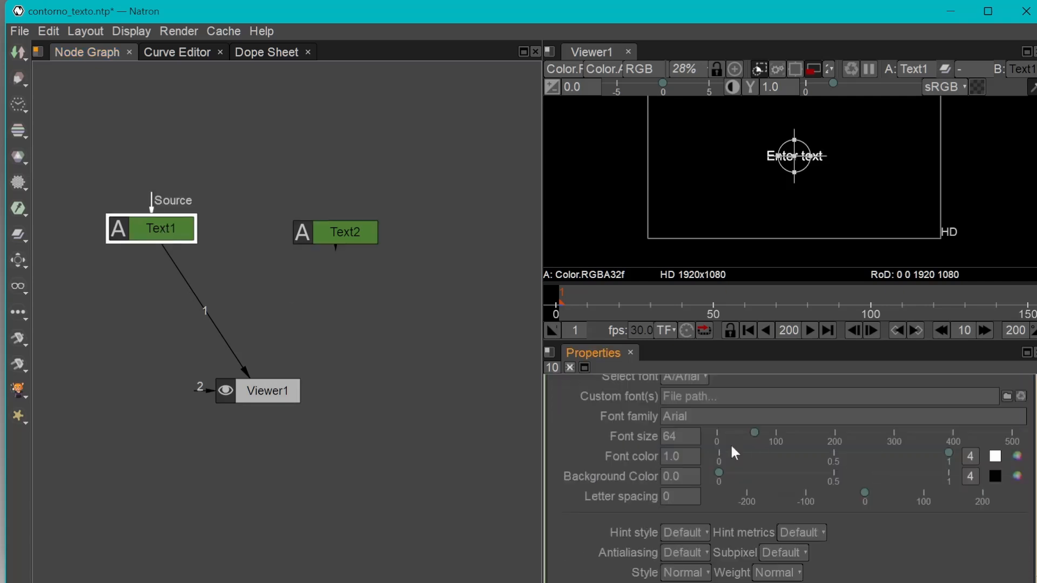
{"action": "left_click", "coordinate": [894, 433]}
{"action": "scroll", "coordinate": [921, 536], "scroll_direction": "down", "scroll_amount": 3}
{"action": "left_click", "coordinate": [686, 410]}
{"action": "left_click", "coordinate": [688, 443]}
{"action": "left_click", "coordinate": [790, 408]}
{"action": "left_click", "coordinate": [796, 541]}
{"action": "left_click", "coordinate": [796, 531]}
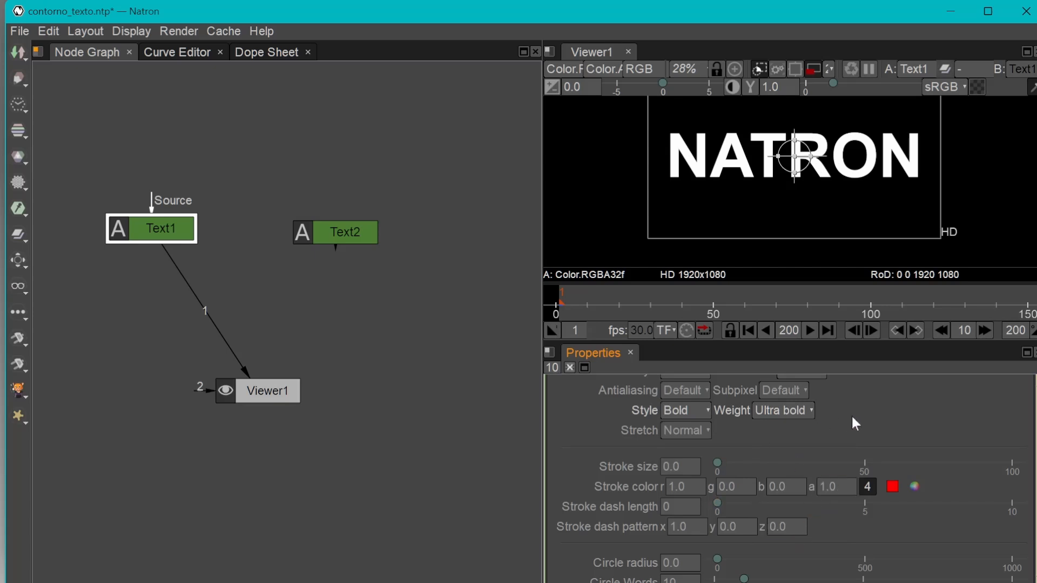
Disconnect Text1 from Viewer1 and add a Merge node to the node graph.
{"action": "left_click_drag", "start_coordinate": [206, 310], "coordinate": [215, 297]}
{"action": "key", "text": "Tab"}
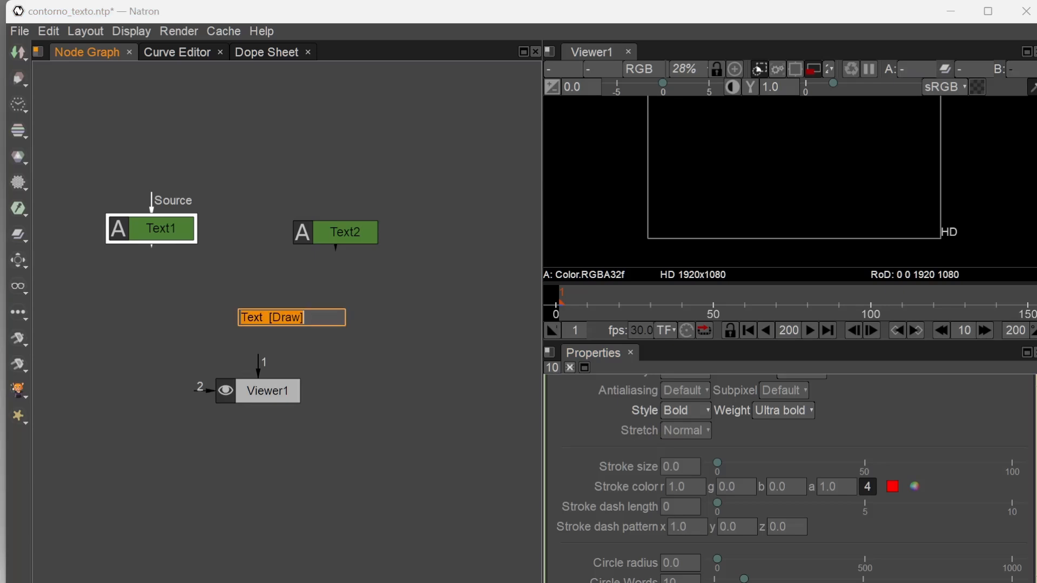
{"action": "type", "text": "merge"}
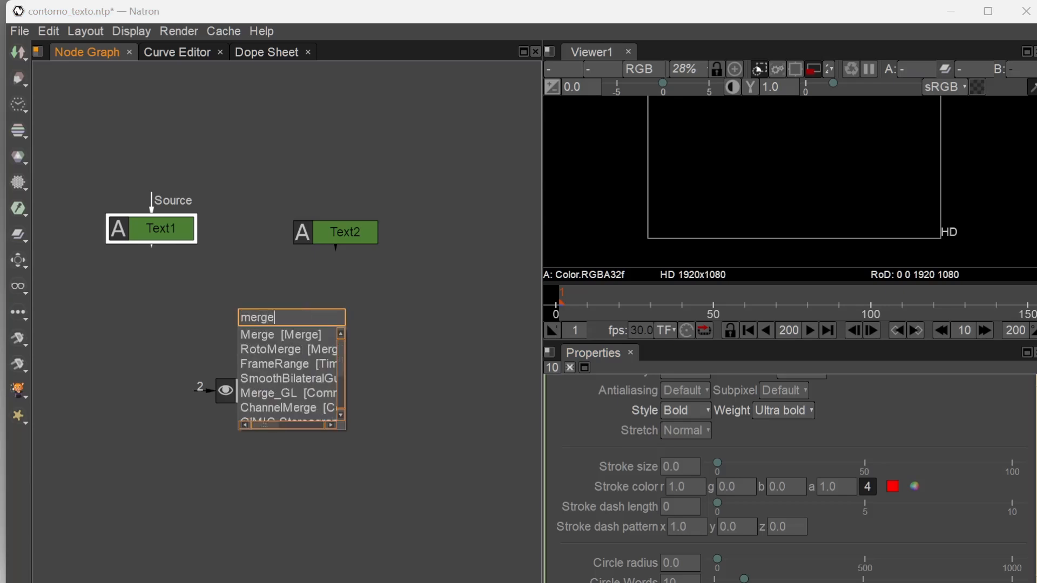
{"action": "key", "text": "Return"}
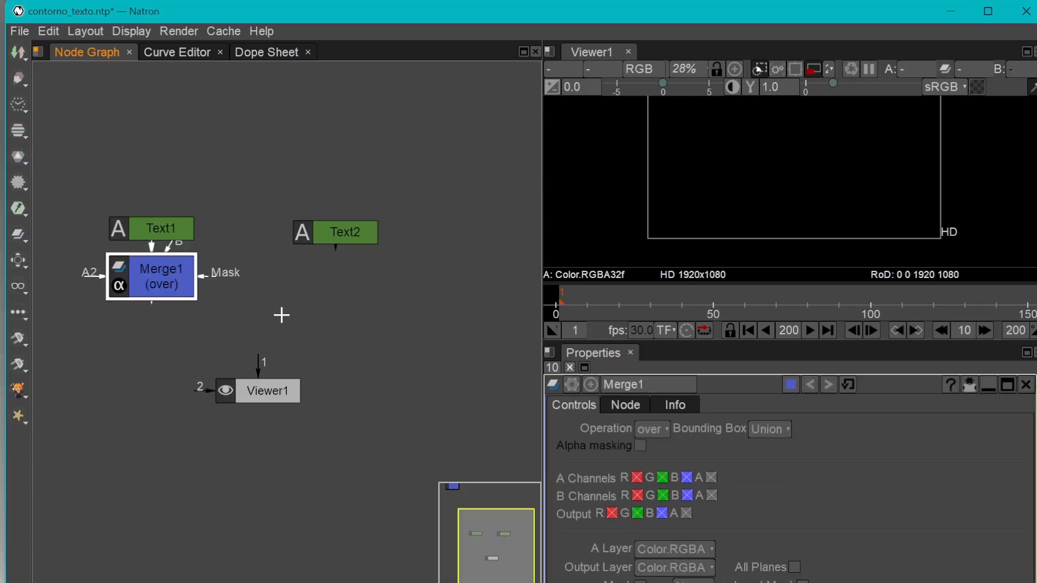
Place Merge1 above Viewer1, connect Text1 to input B, Text2 to input A and its output to Viewer1, and return to frame 1.
{"action": "left_click_drag", "start_coordinate": [157, 281], "coordinate": [252, 326]}
{"action": "left_click_drag", "start_coordinate": [199, 278], "coordinate": [187, 286]}
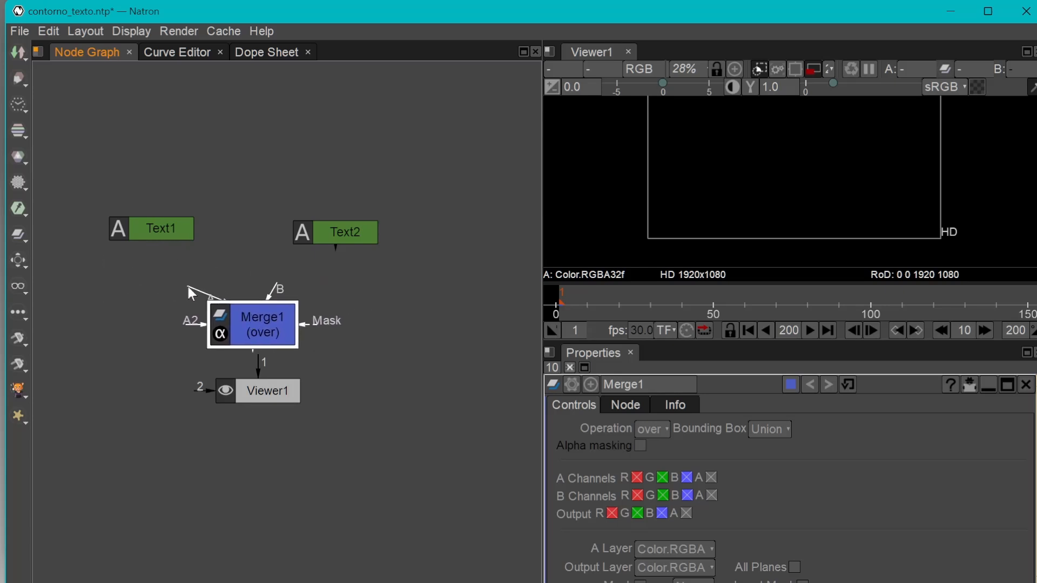
{"action": "left_click_drag", "start_coordinate": [271, 288], "coordinate": [149, 238]}
{"action": "left_click_drag", "start_coordinate": [244, 299], "coordinate": [342, 240]}
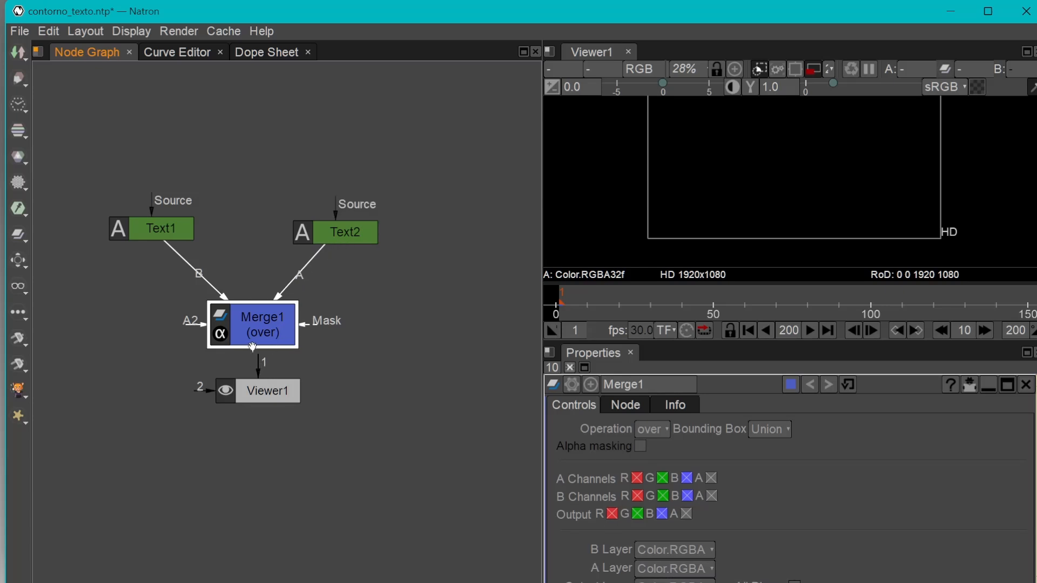
{"action": "left_click_drag", "start_coordinate": [254, 351], "coordinate": [253, 351]}
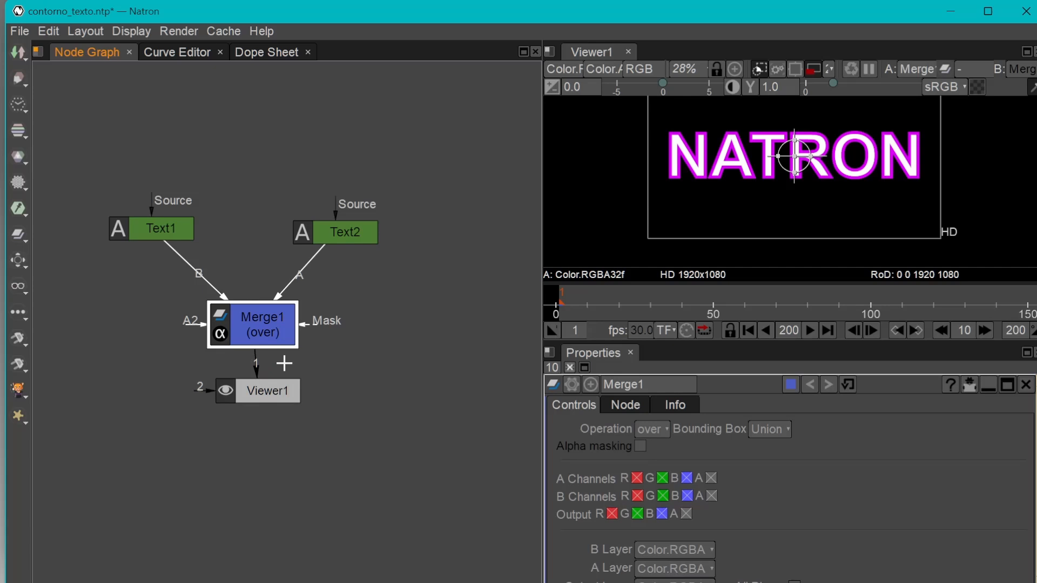
{"action": "left_click", "coordinate": [748, 330]}
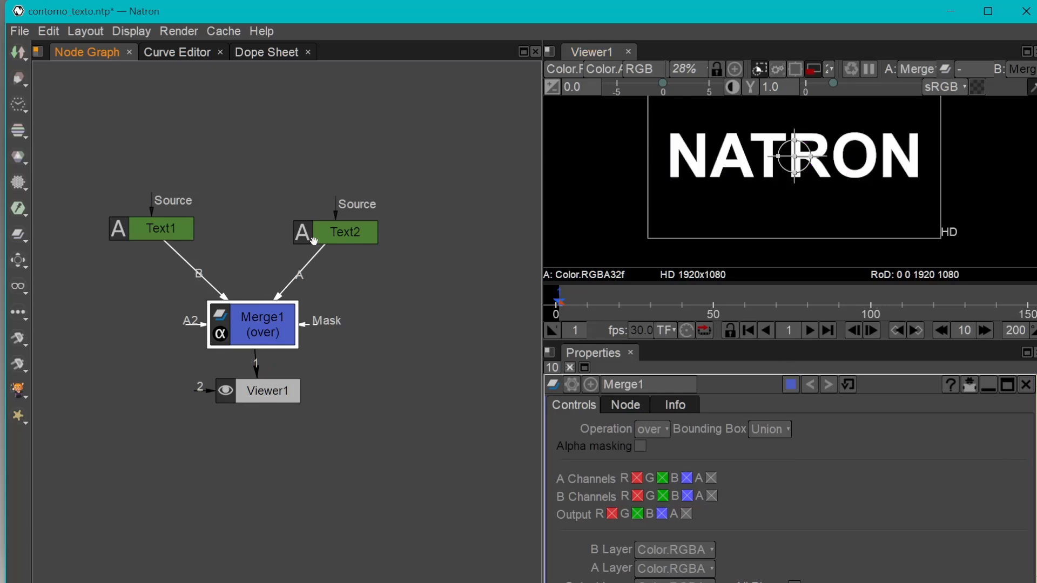
Add a Blur node and insert it on the connection between Text2 and Merge1, moving Text2 up to make room.
{"action": "left_click", "coordinate": [396, 295]}
{"action": "key", "text": "Tab"}
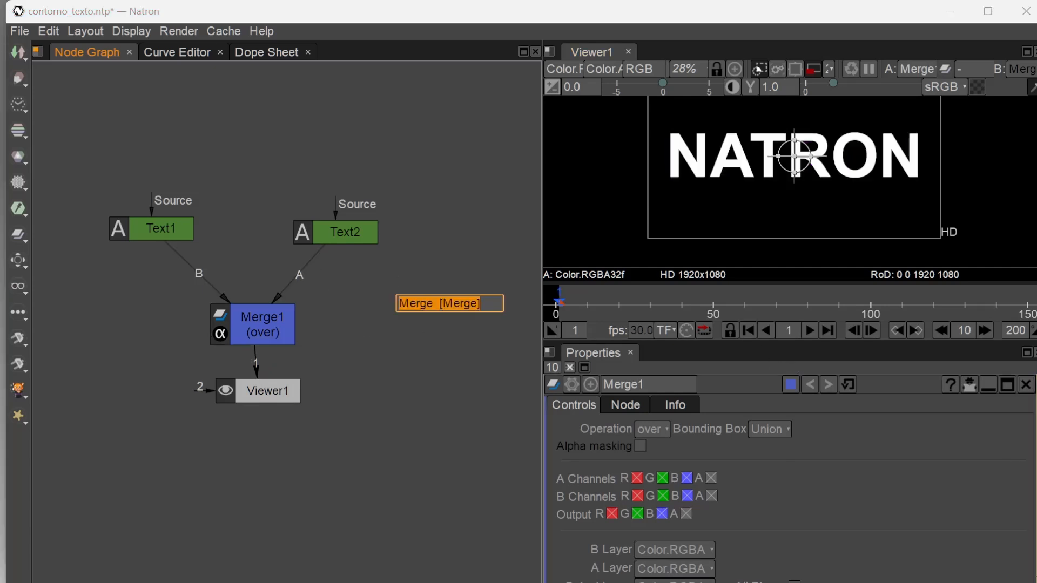
{"action": "type", "text": "blu"}
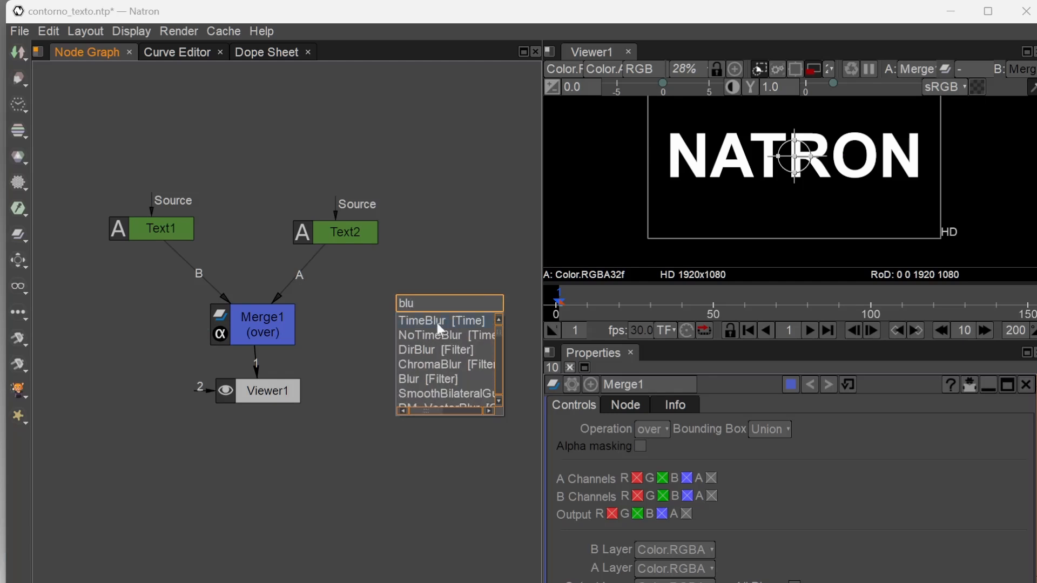
{"action": "left_click", "coordinate": [410, 380]}
{"action": "left_click_drag", "start_coordinate": [455, 398], "coordinate": [306, 282]}
{"action": "left_click_drag", "start_coordinate": [346, 236], "coordinate": [357, 193]}
{"action": "mouse_move", "coordinate": [320, 267]}
{"action": "left_mouse_down"}
{"action": "mouse_move", "coordinate": [389, 259]}
{"action": "mouse_move", "coordinate": [306, 250]}
{"action": "mouse_move", "coordinate": [382, 253]}
{"action": "mouse_move", "coordinate": [321, 249]}
{"action": "left_mouse_up"}
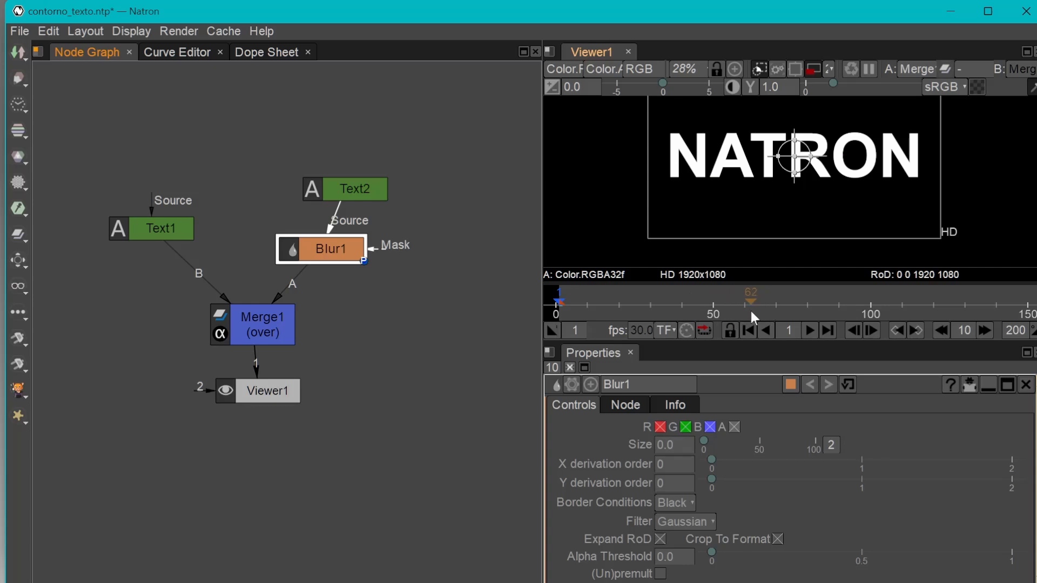
Go to frame 70 and set the Blur1 size to about 18.7 to soften the magenta outline.
{"action": "left_click", "coordinate": [777, 307]}
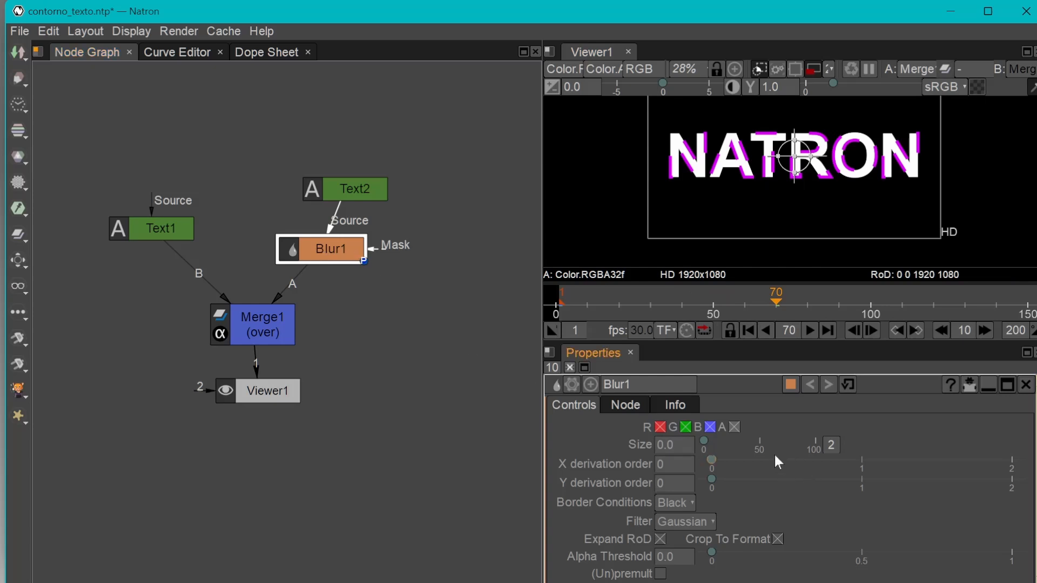
{"action": "left_click_drag", "start_coordinate": [704, 441], "coordinate": [734, 442]}
{"action": "left_click_drag", "start_coordinate": [741, 442], "coordinate": [724, 443]}
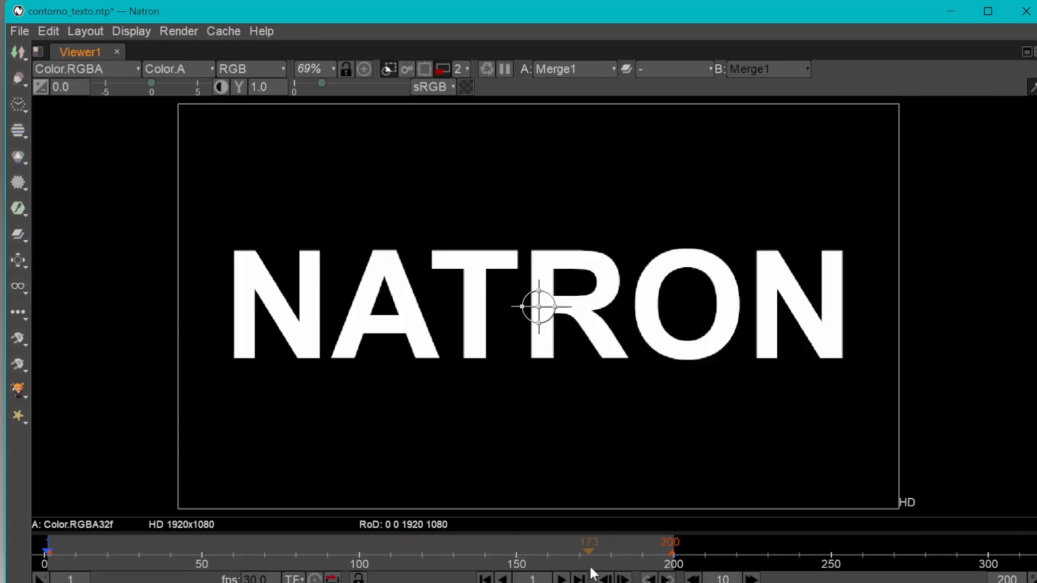
Play the blurred outline animation in the enlarged viewer and restore the normal layout.
{"action": "left_click", "coordinate": [562, 579]}
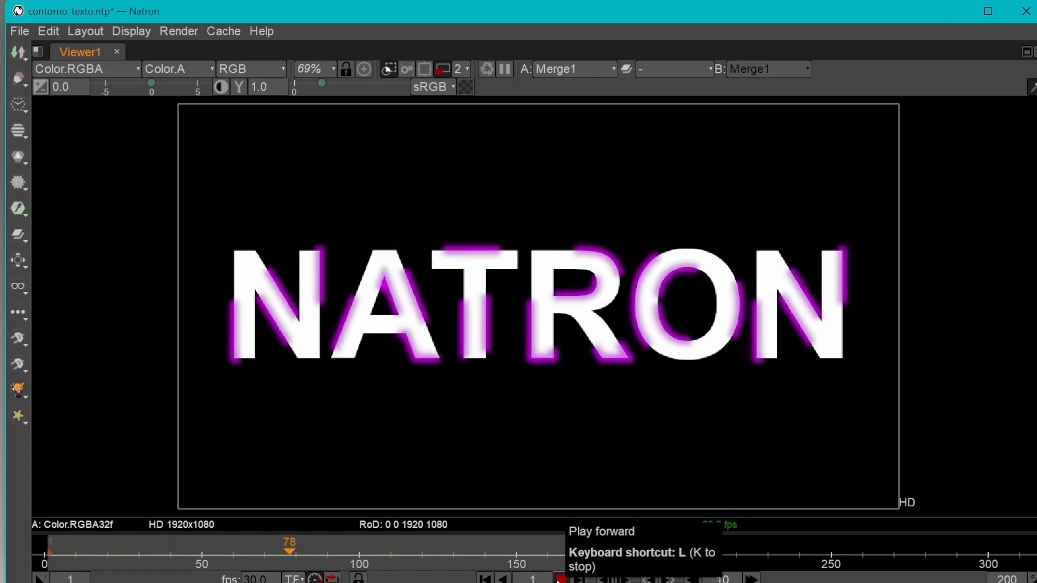
{"action": "mouse_move", "coordinate": [534, 582]}
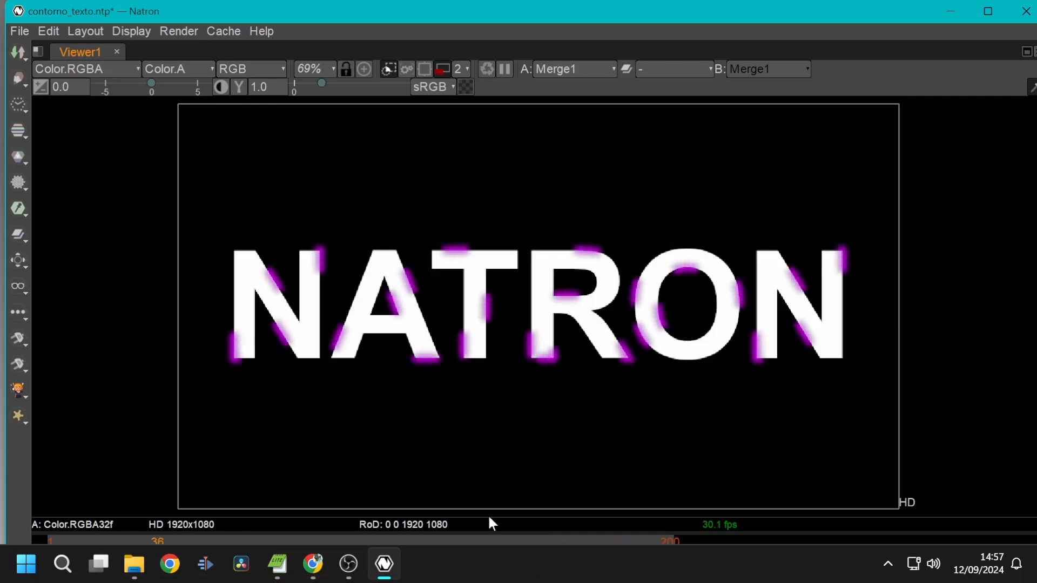
{"action": "key", "text": "space"}
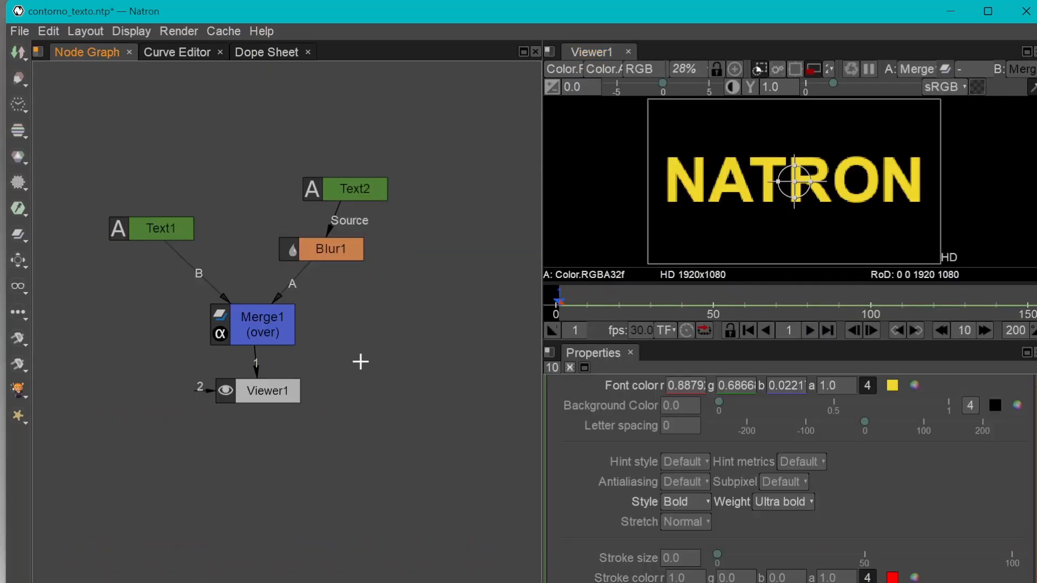
Add a Write node that outputs to final_1.mov, replacing the existing file, and connect its source to Merge1.
{"action": "key", "text": "Tab"}
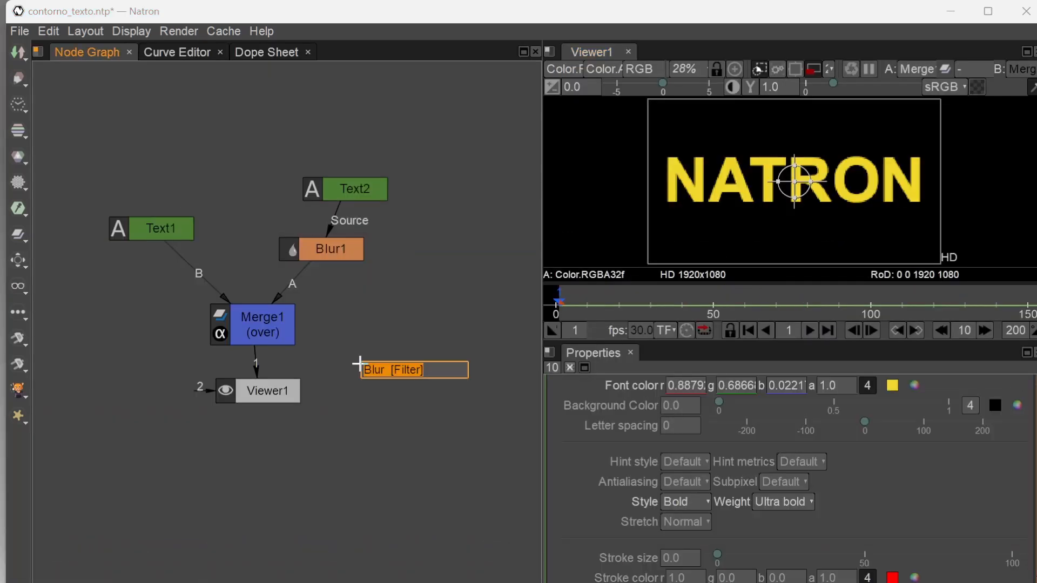
{"action": "type", "text": "writ"}
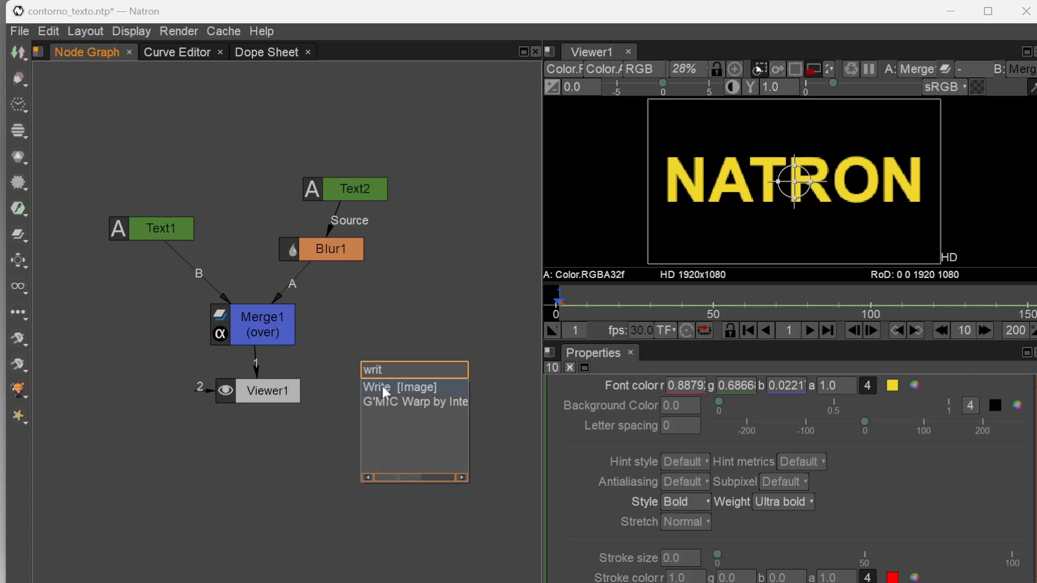
{"action": "left_click", "coordinate": [384, 389]}
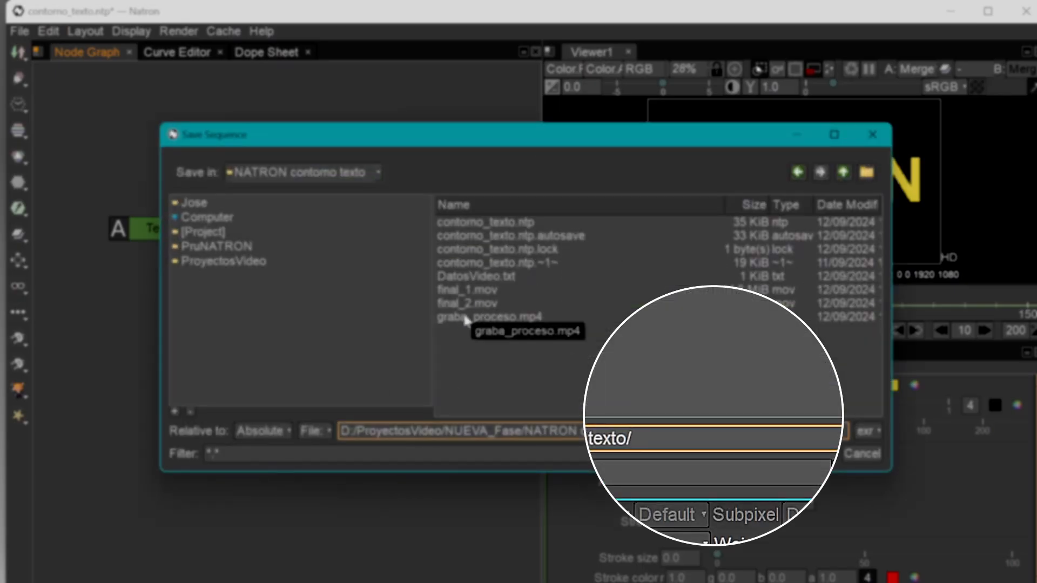
{"action": "left_click", "coordinate": [451, 292]}
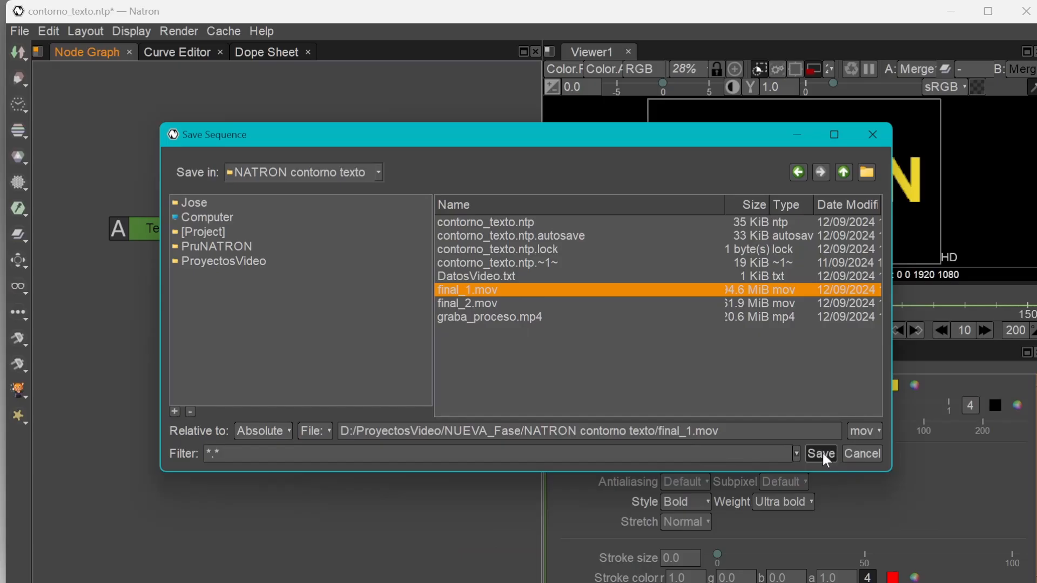
{"action": "left_click", "coordinate": [821, 454]}
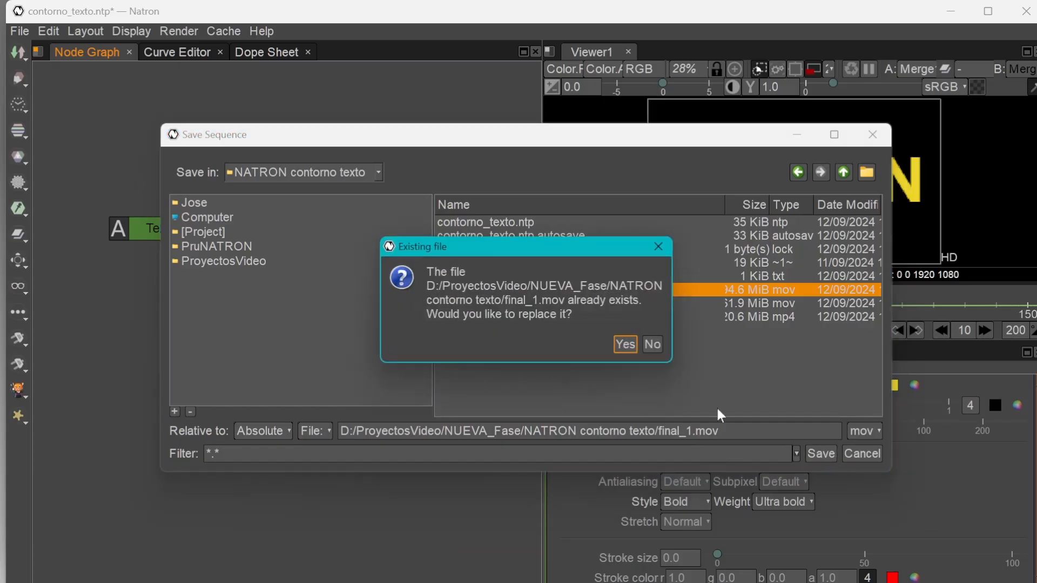
{"action": "left_click", "coordinate": [626, 344]}
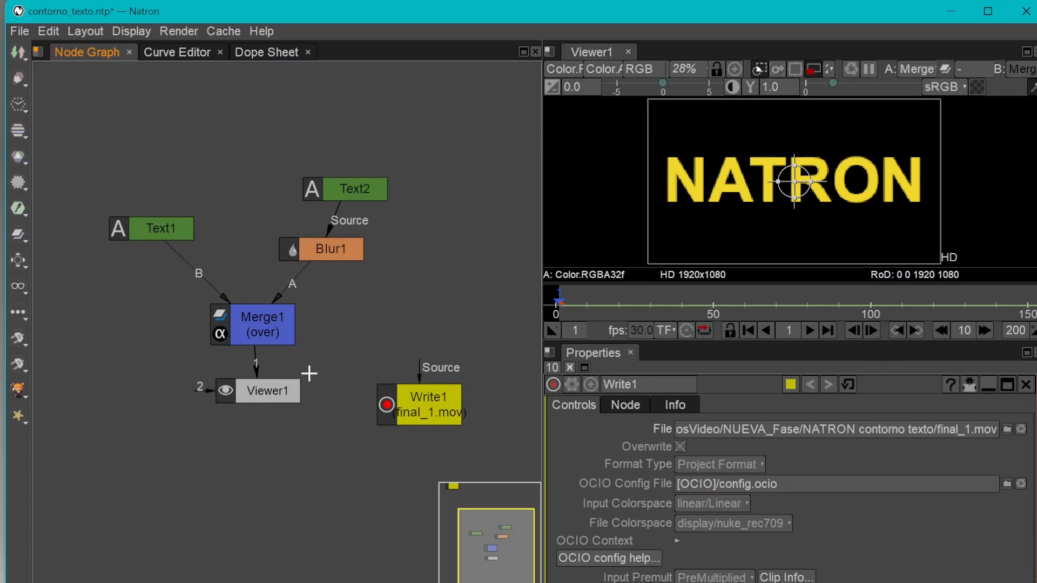
{"action": "left_click_drag", "start_coordinate": [419, 373], "coordinate": [261, 327]}
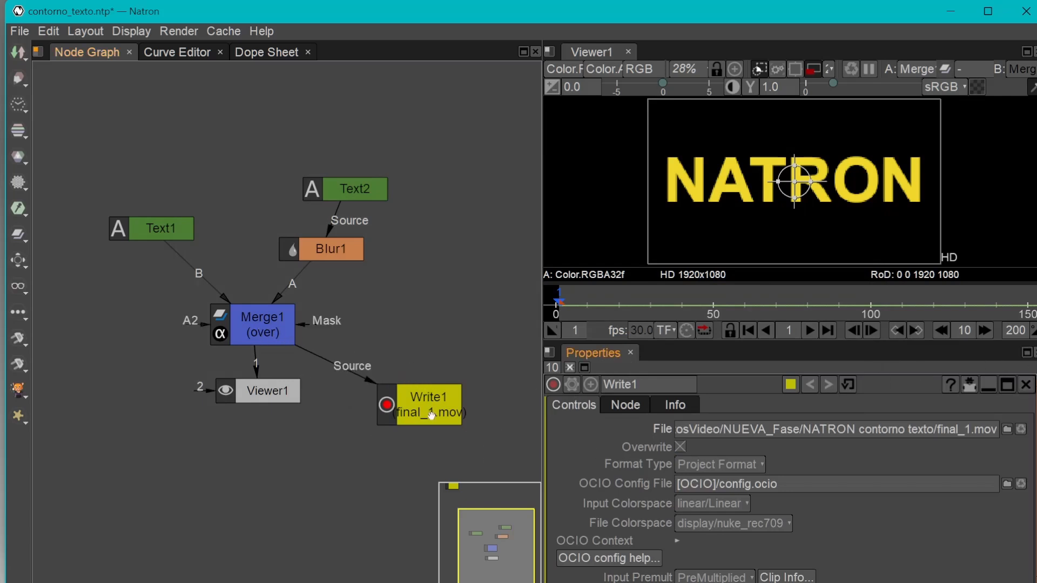
Enable Alpha in Write1's pixel coding options and start rendering the movie.
{"action": "scroll", "coordinate": [822, 451], "scroll_direction": "down", "scroll_amount": 10}
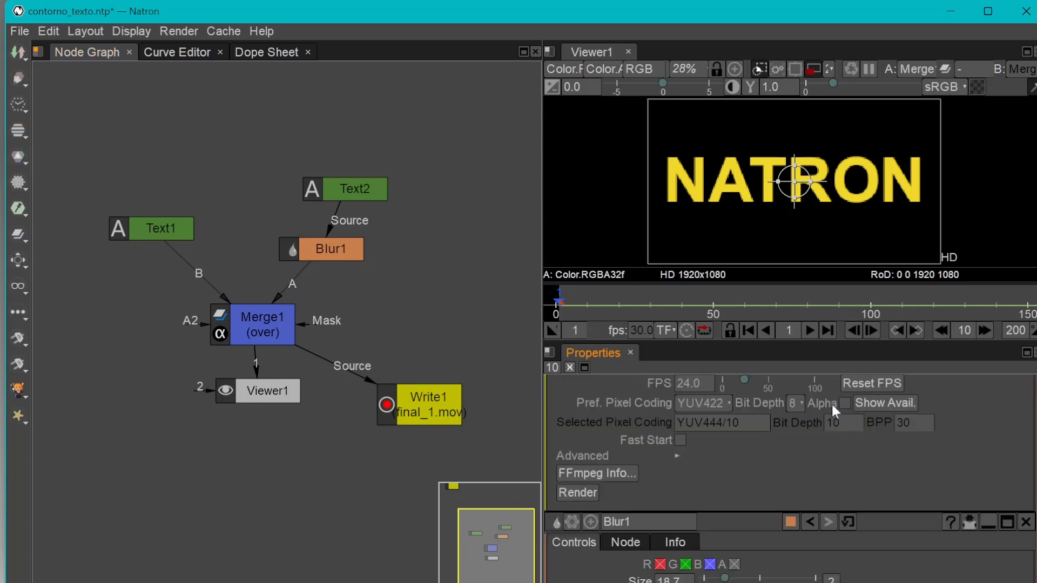
{"action": "left_click", "coordinate": [844, 403]}
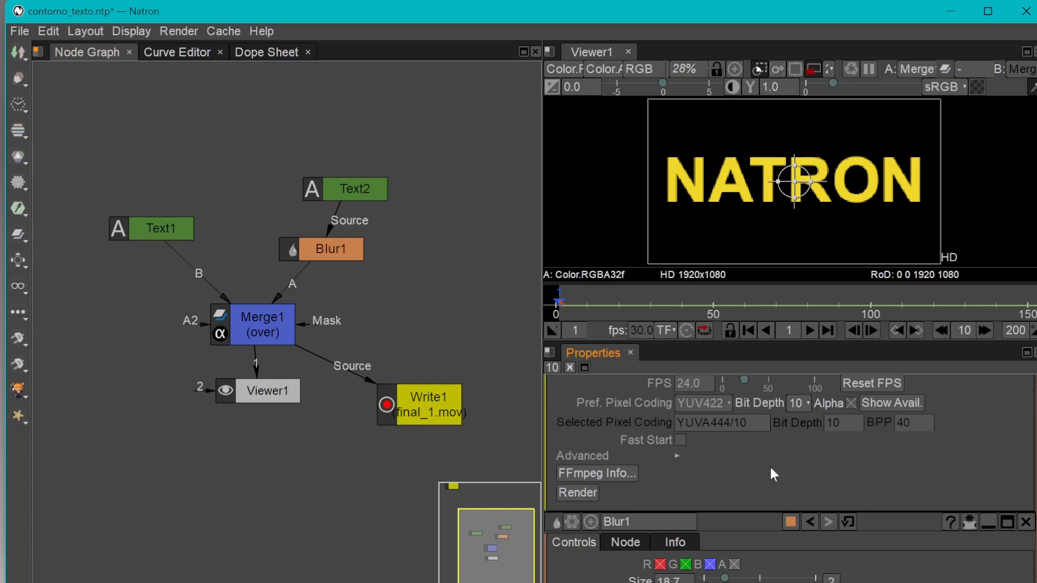
{"action": "left_click", "coordinate": [578, 493]}
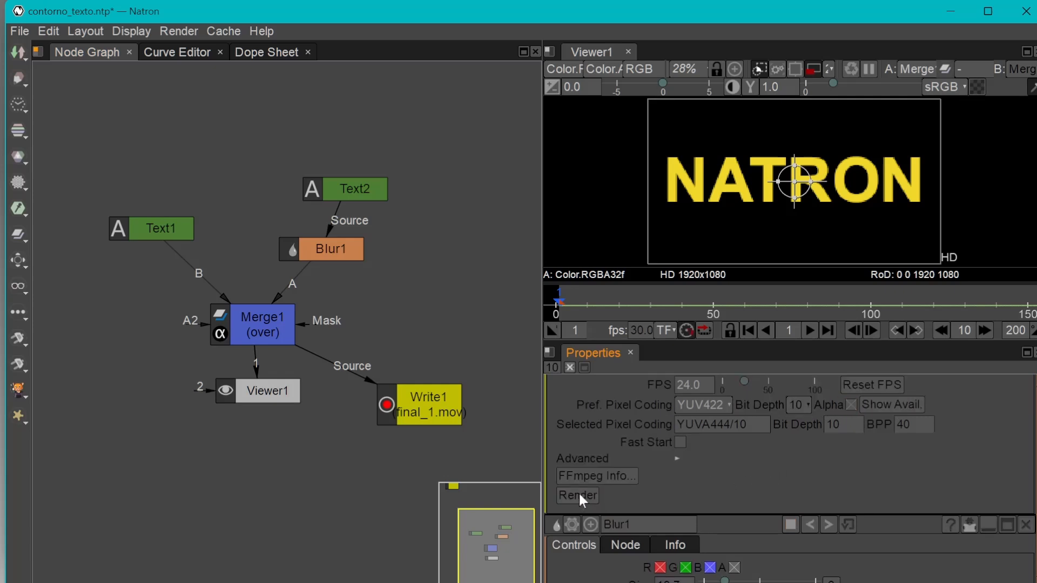